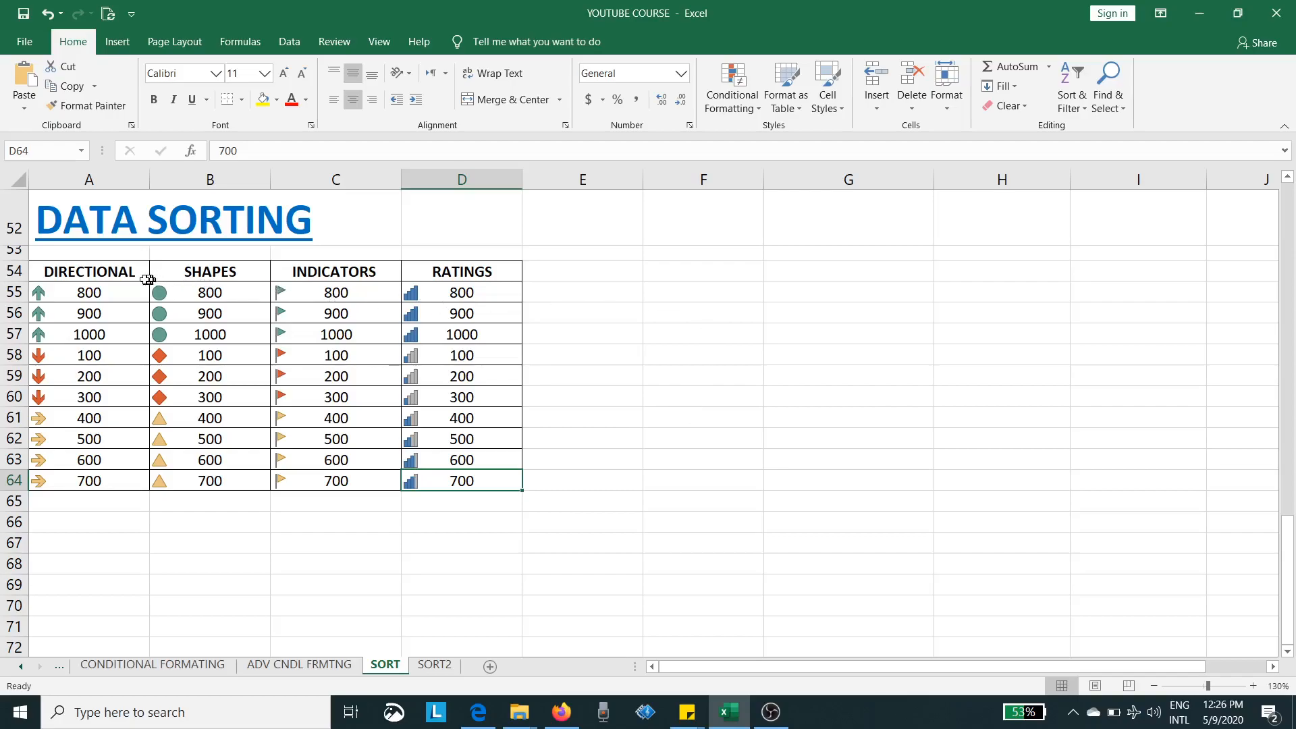
- Examine the conditional formatting icons in the DIRECTIONAL, SHAPES, INDICATORS and RATINGS columns of the DATA SORTING table
left_click_drag(62, 271, 491, 487)
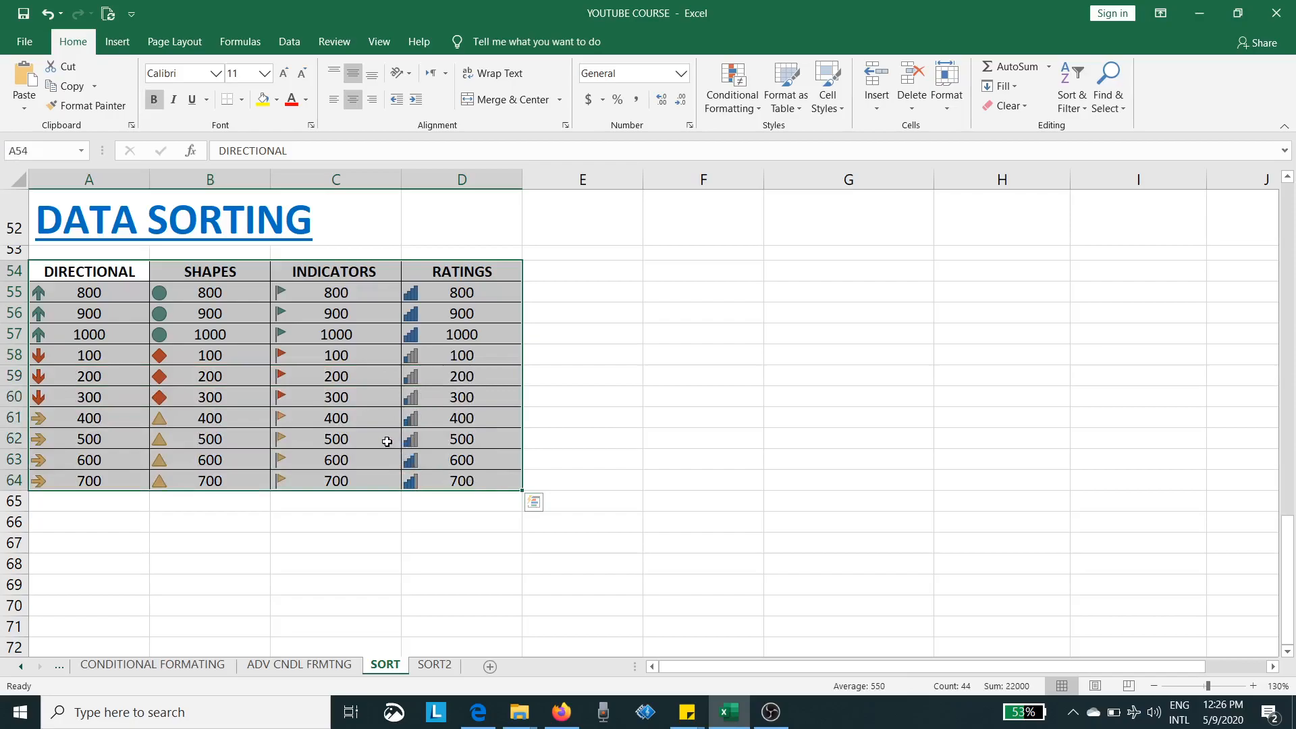
scroll(386, 441, "up", 1)
scroll(386, 441, "down", 2)
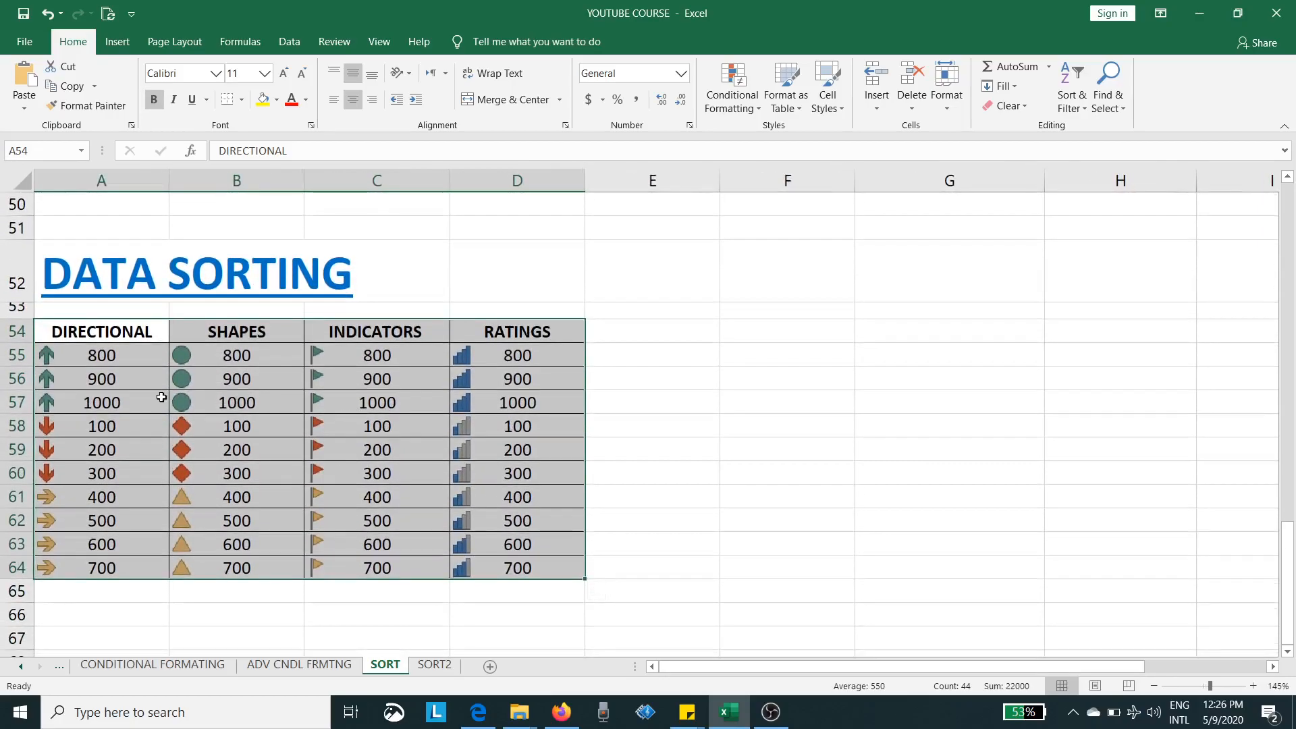
left_click(114, 396)
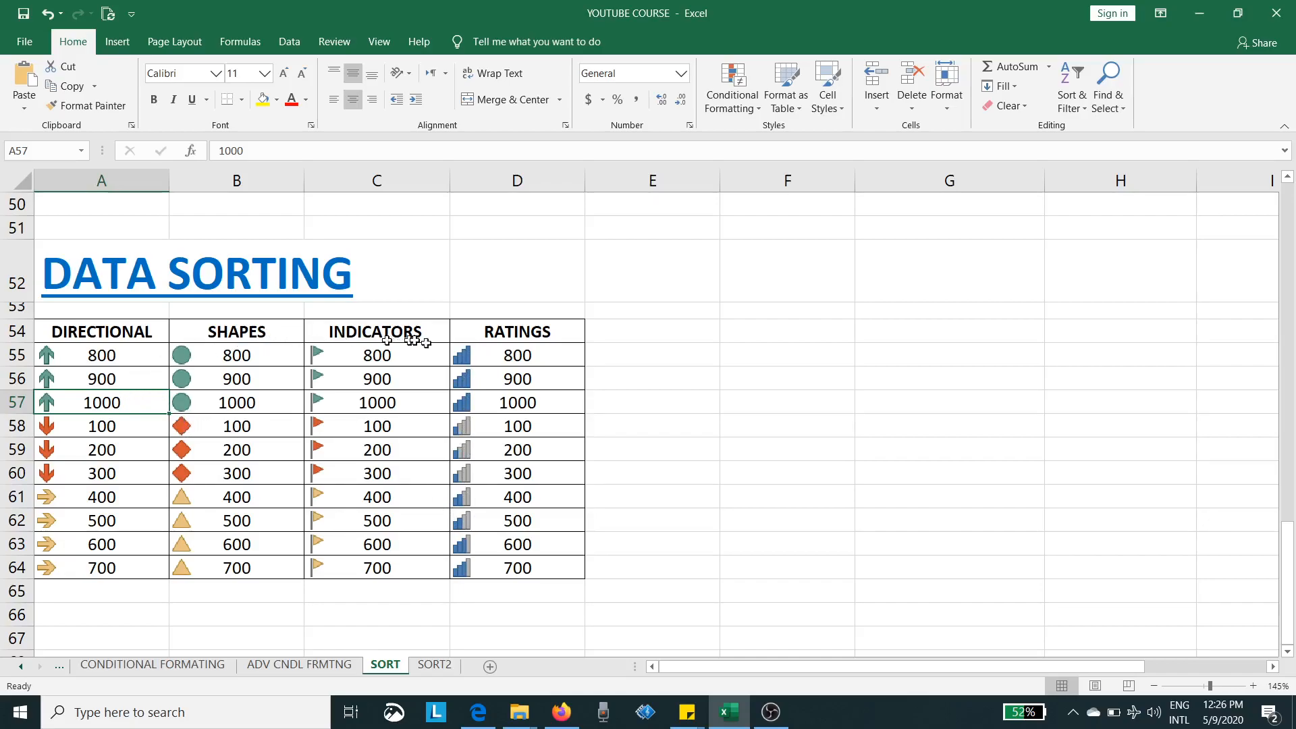
left_click(259, 399)
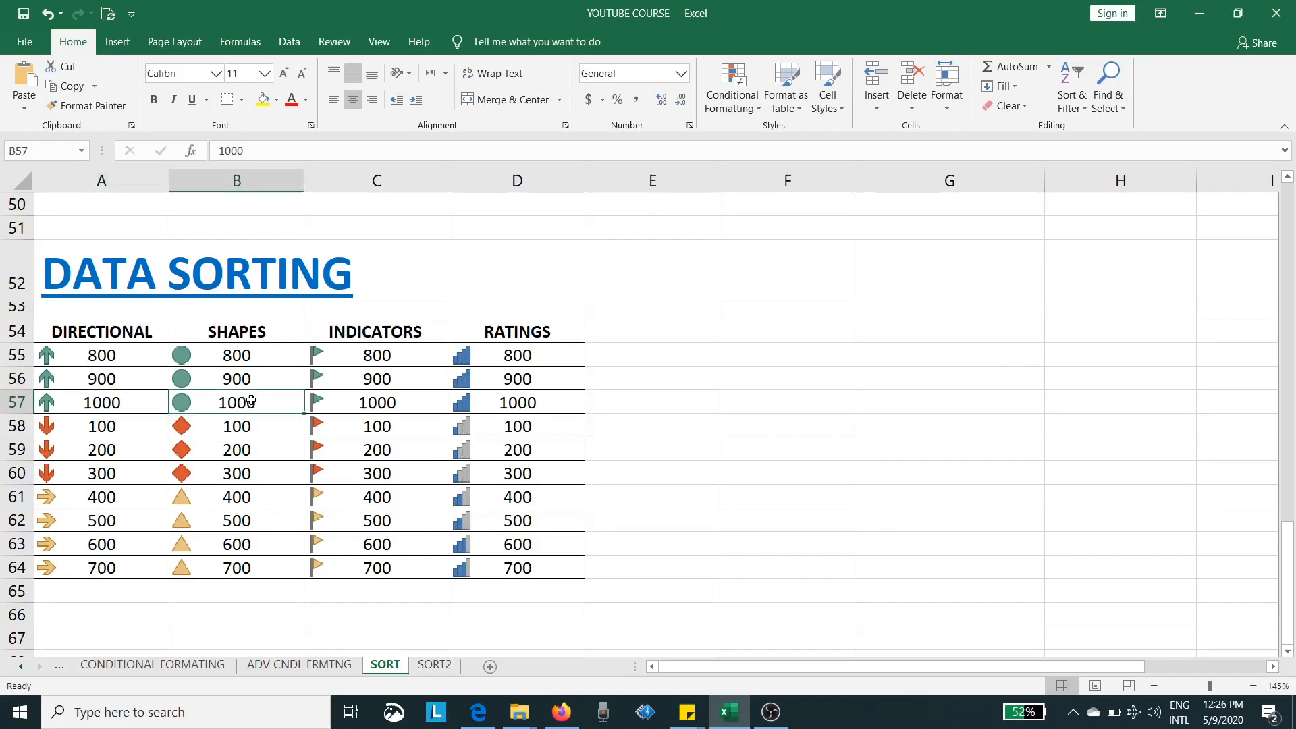
left_click(374, 382)
left_click(513, 366)
left_click(497, 448)
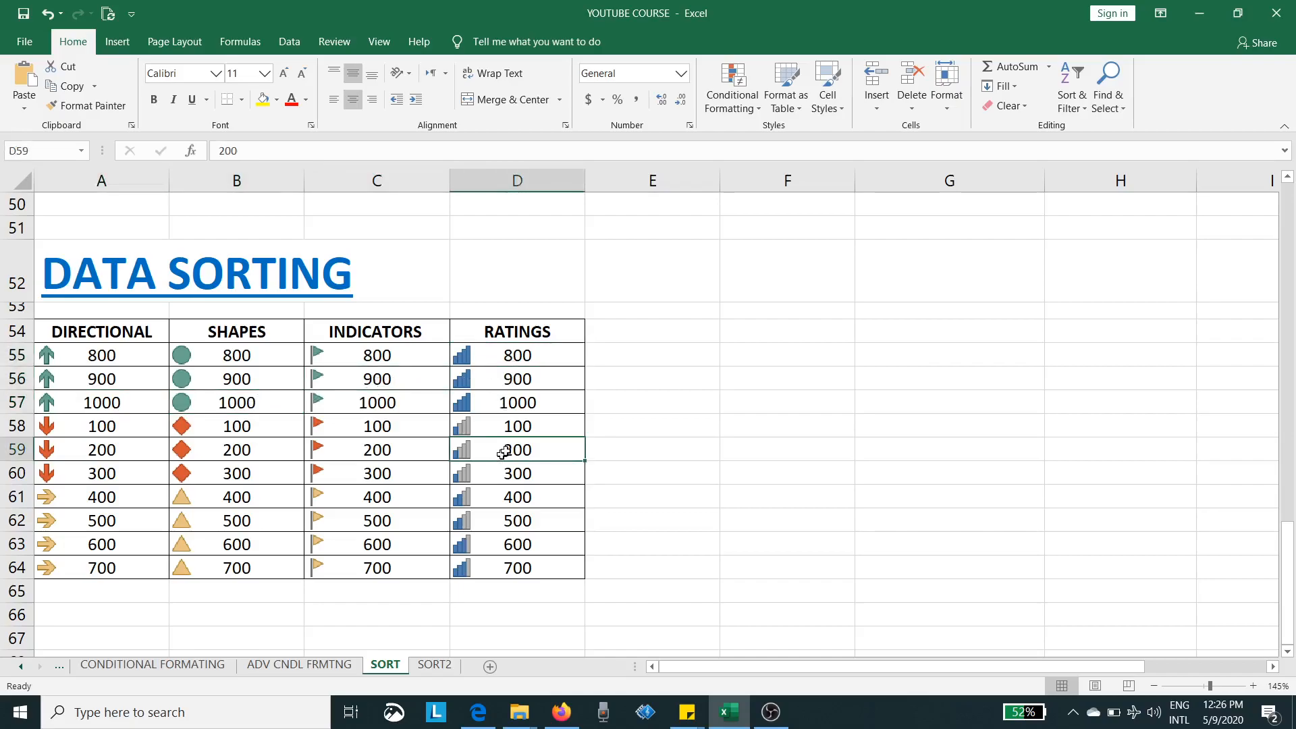
- Set up a custom sort of the table by the DIRECTIONAL column, sorting on Conditional Formatting Icon
left_click(289, 41)
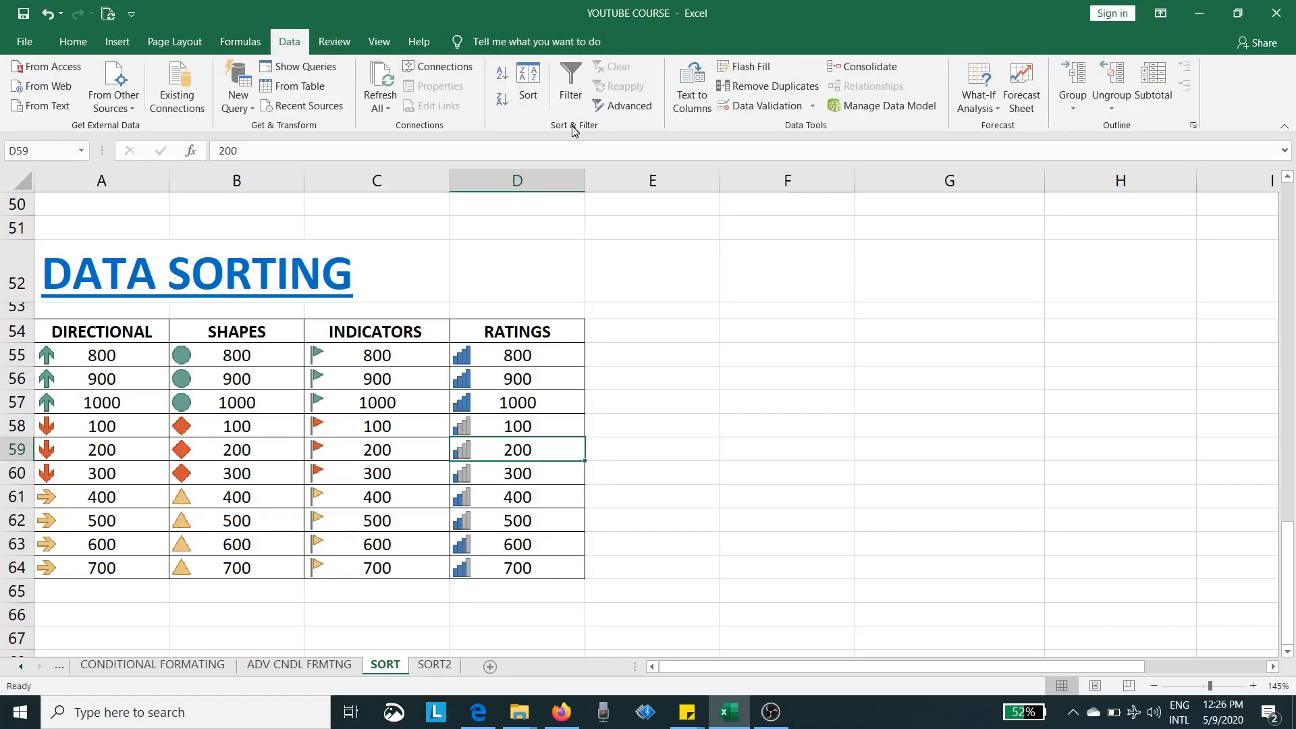
left_click(532, 97)
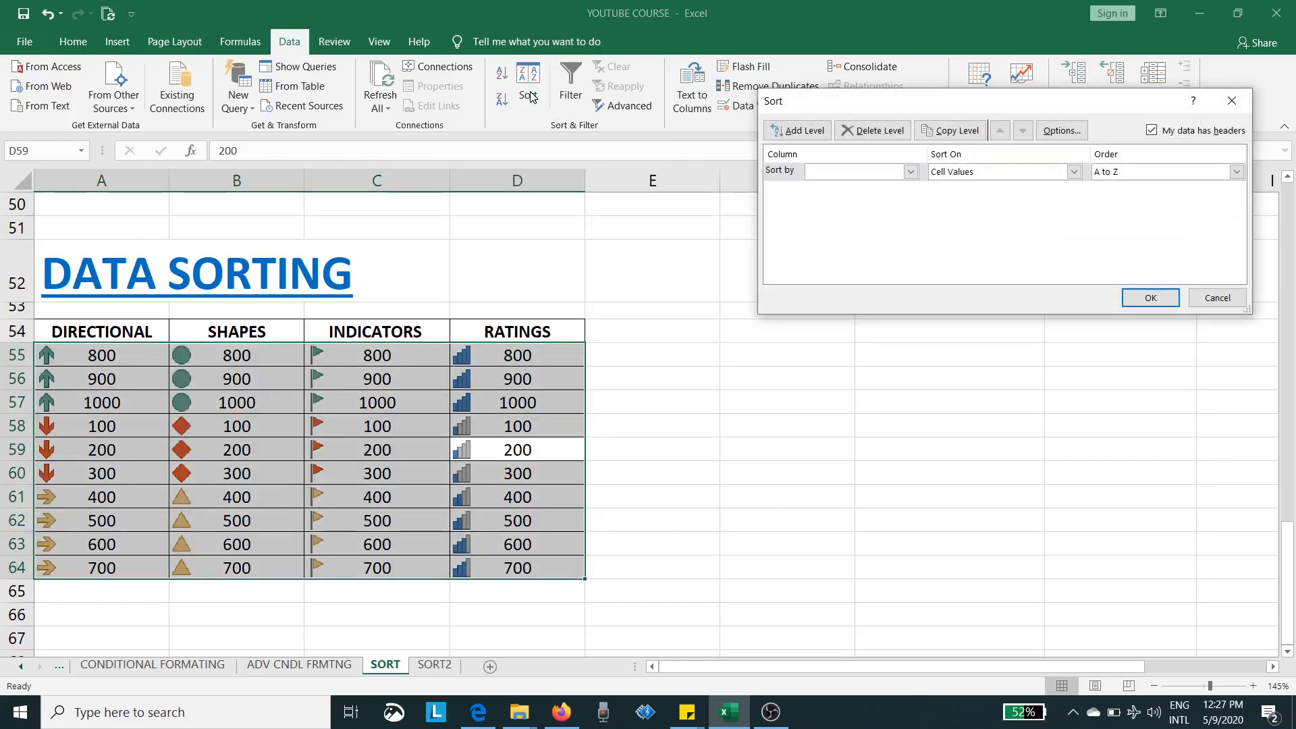
left_click_drag(843, 106, 516, 83)
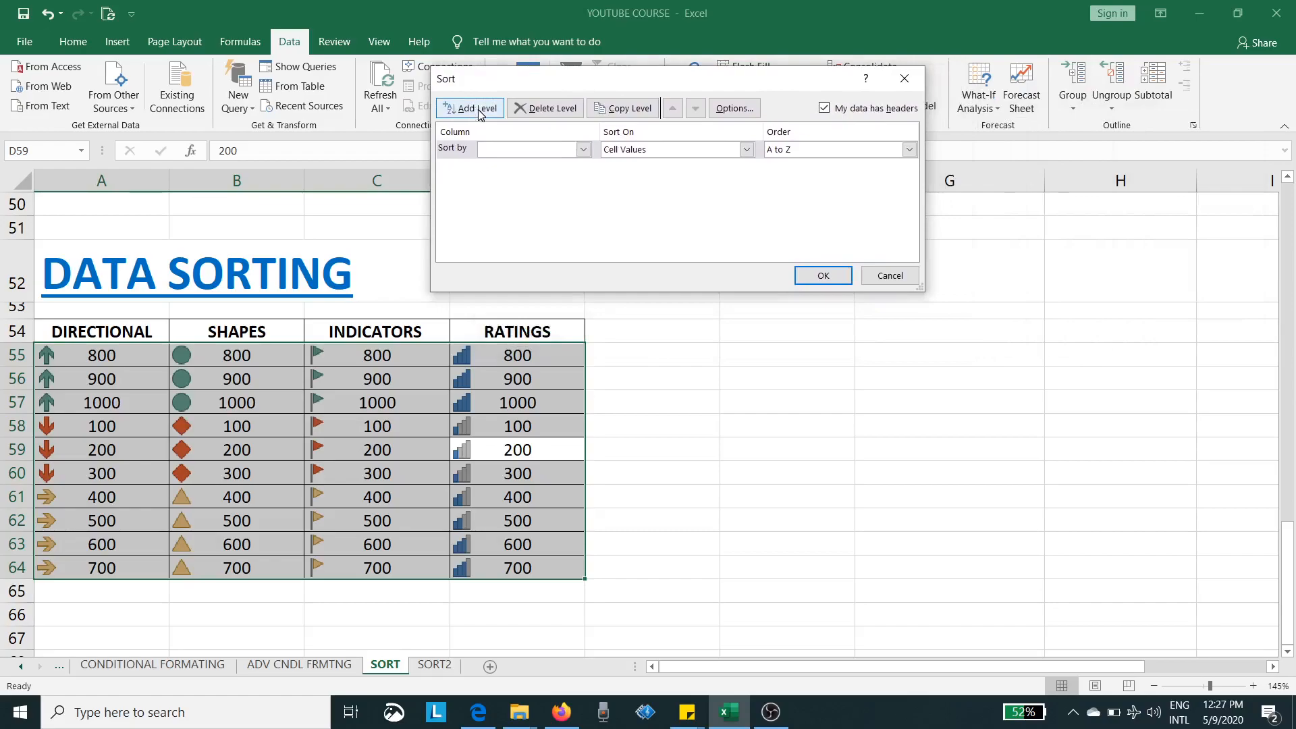
left_click(582, 150)
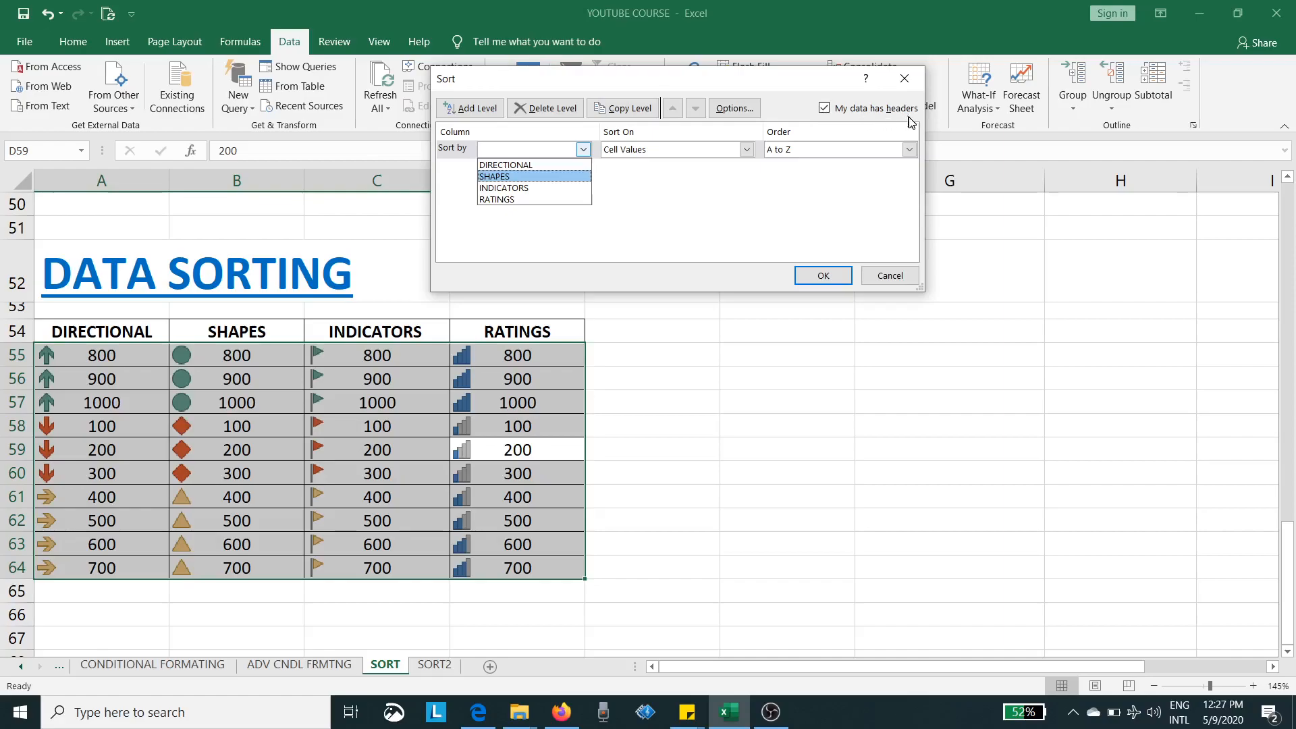
left_click(530, 169)
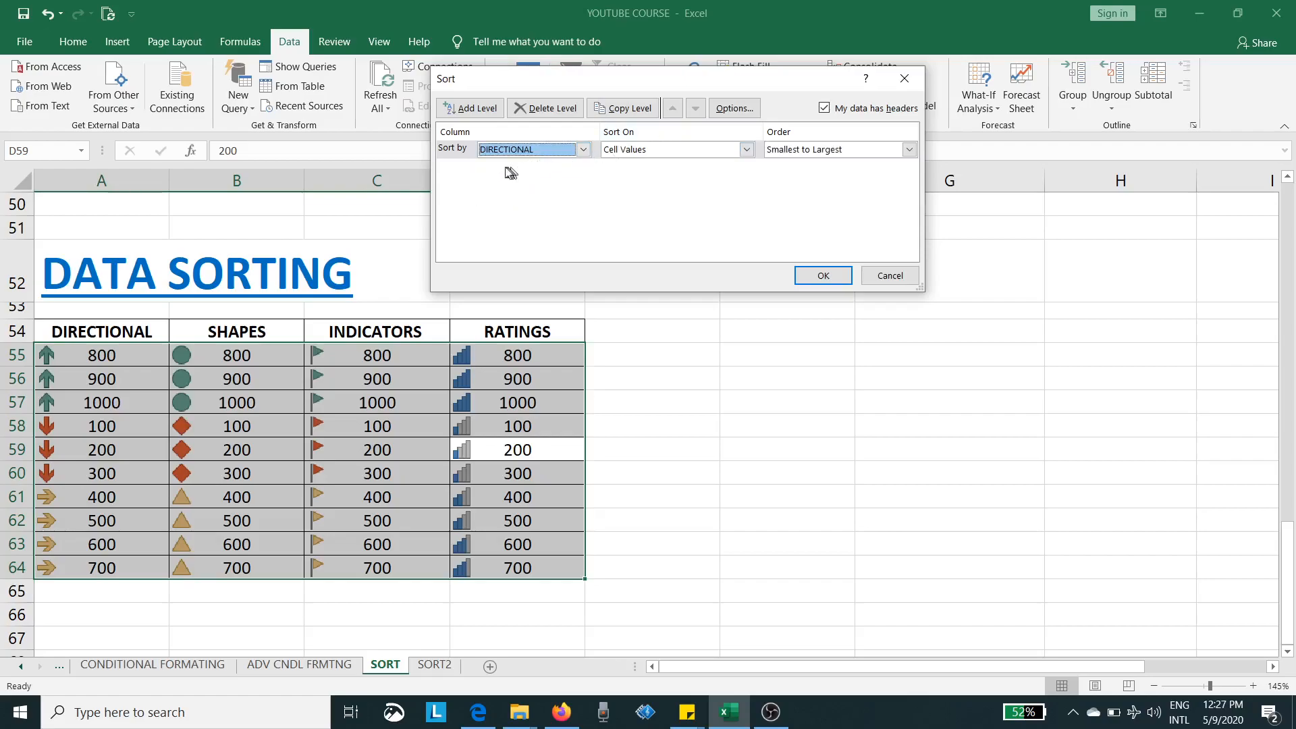
left_click(666, 150)
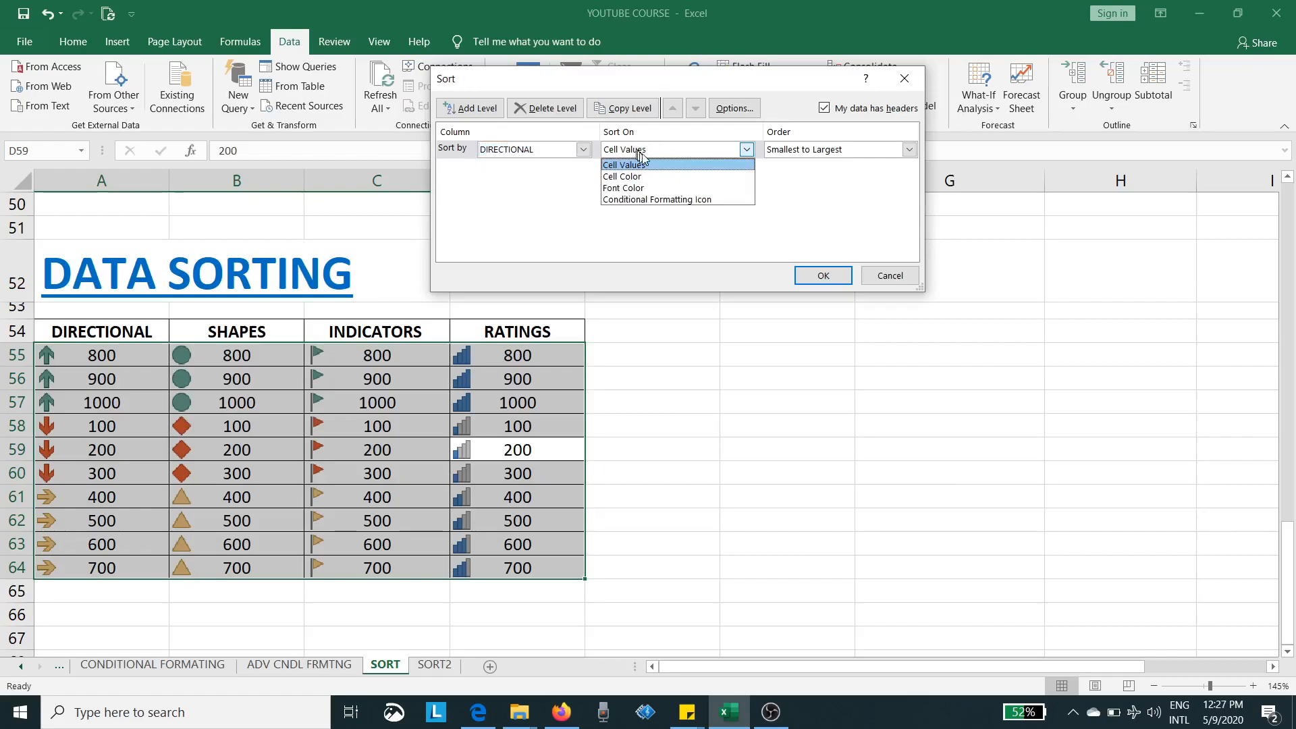
left_click(653, 201)
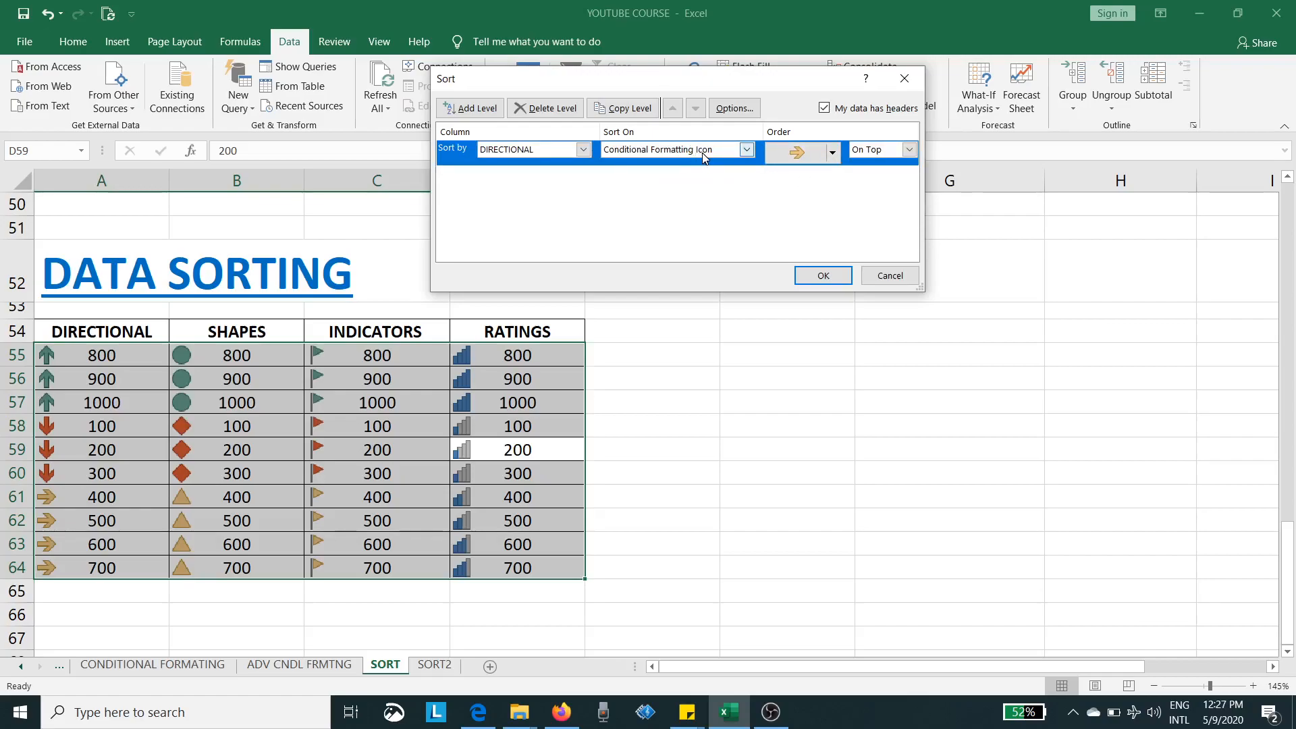
- Set the sort order to the red down arrow On Top and apply the sort
left_click(833, 155)
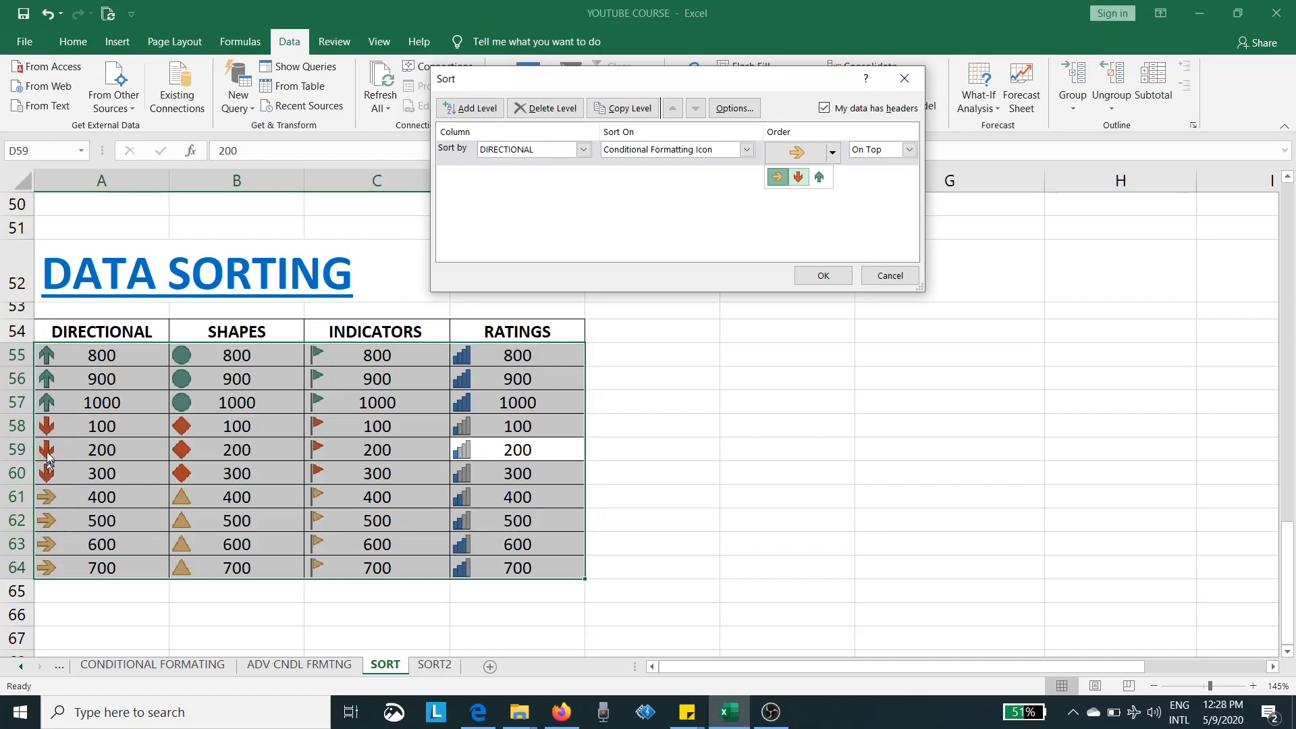
left_click(799, 178)
left_click(880, 154)
left_click(874, 165)
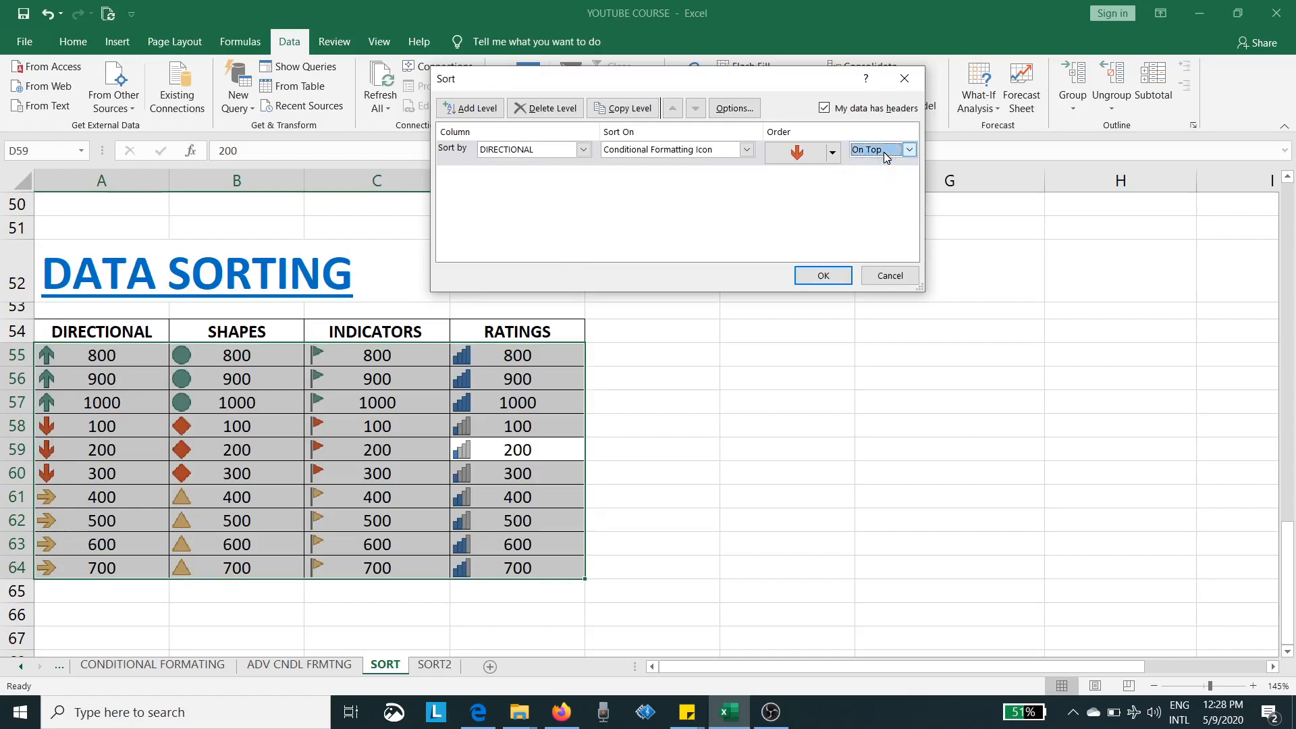
left_click(835, 277)
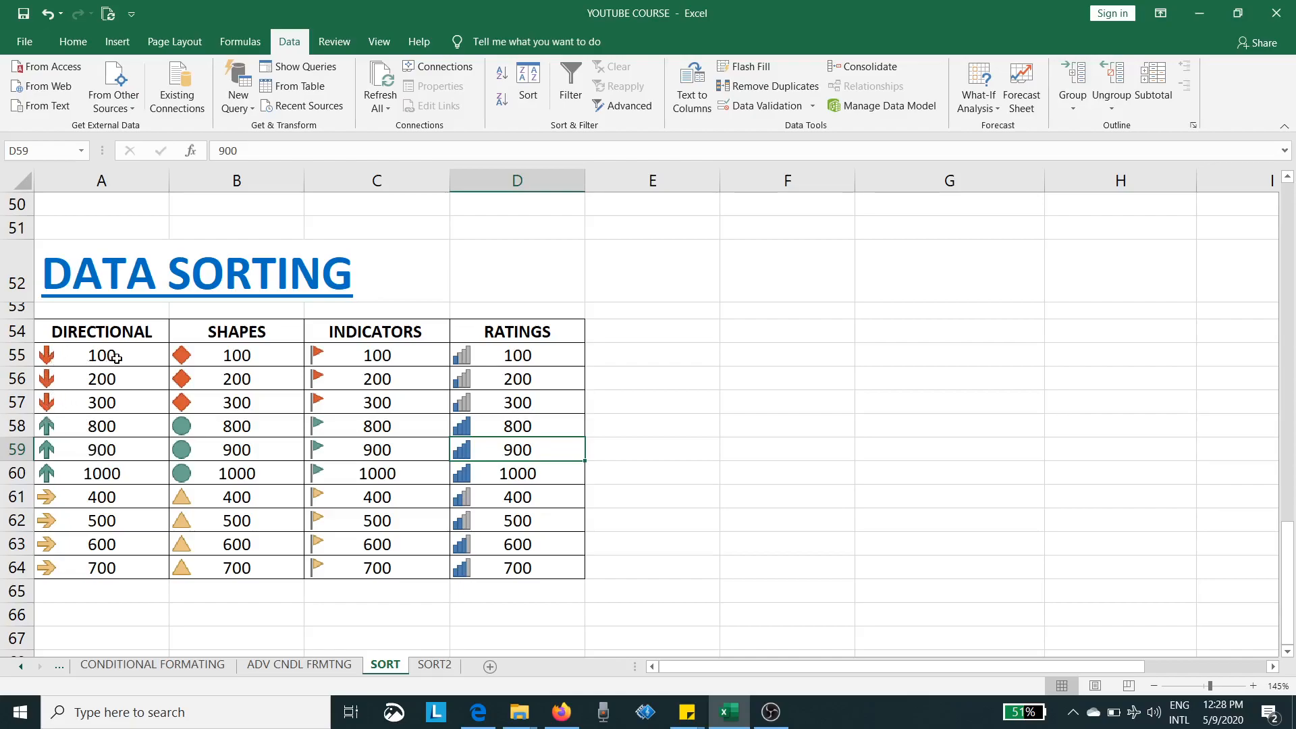
- Re-sort the table by the DIRECTIONAL icons with the yellow sideways arrow On Top
left_click(225, 380)
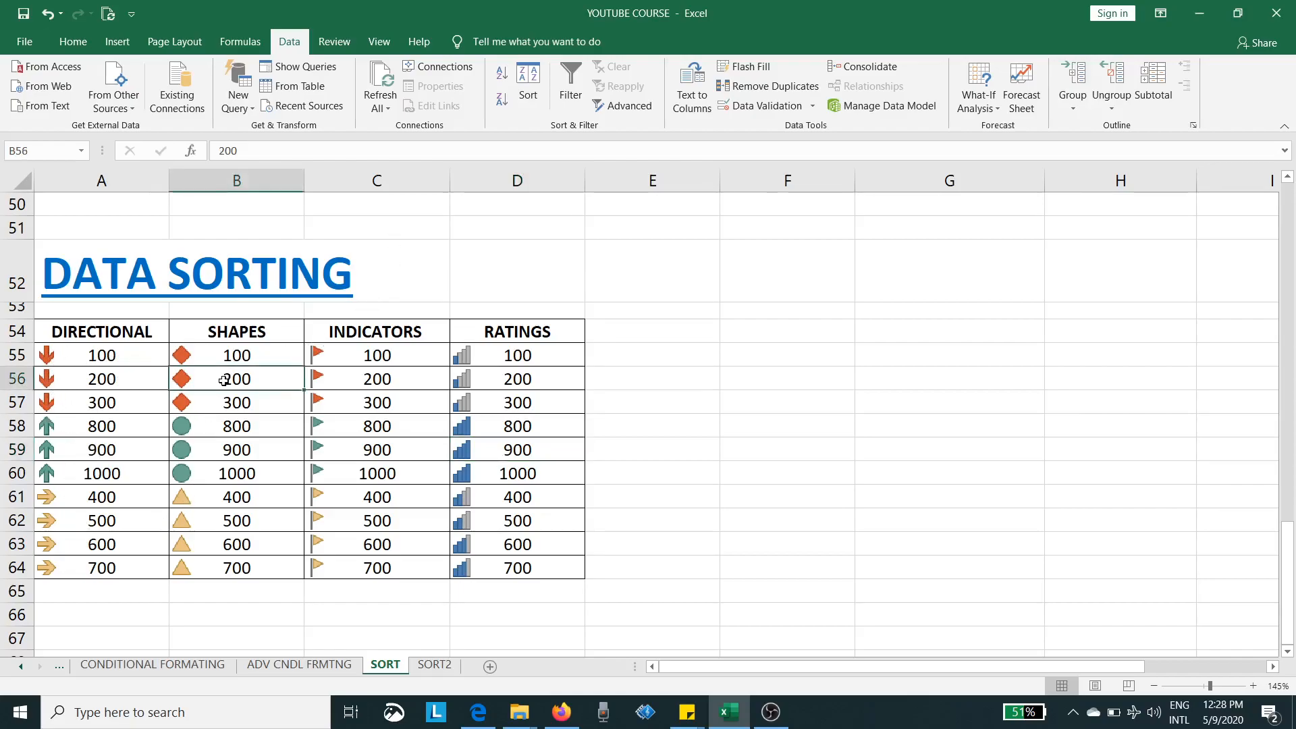
left_click(529, 94)
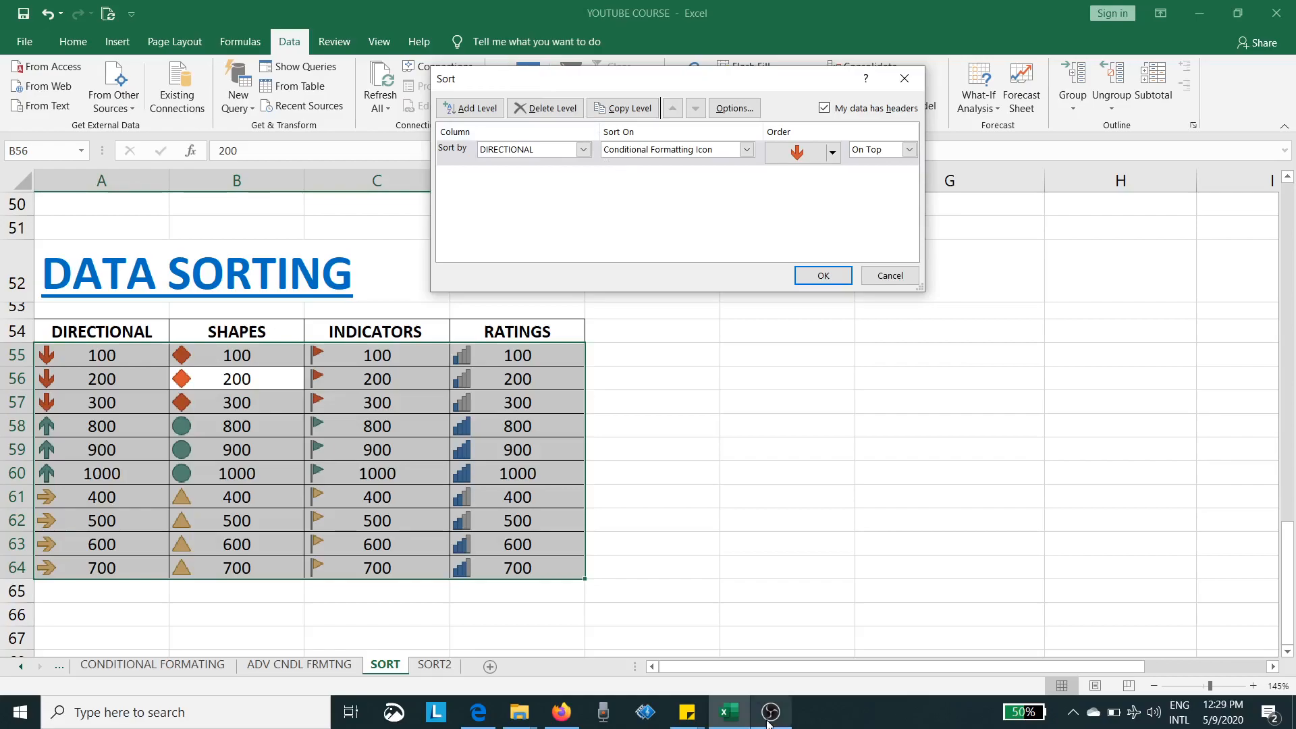
left_click(837, 154)
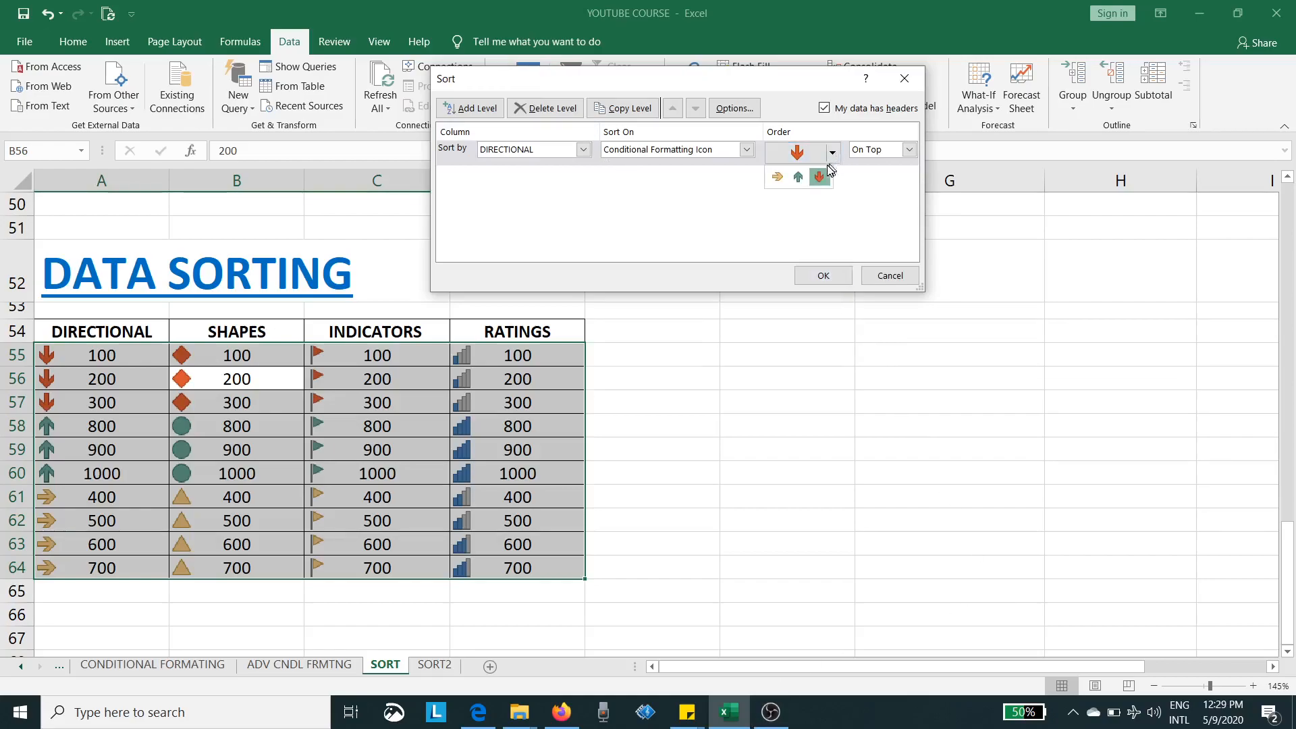
left_click(777, 177)
left_click(824, 275)
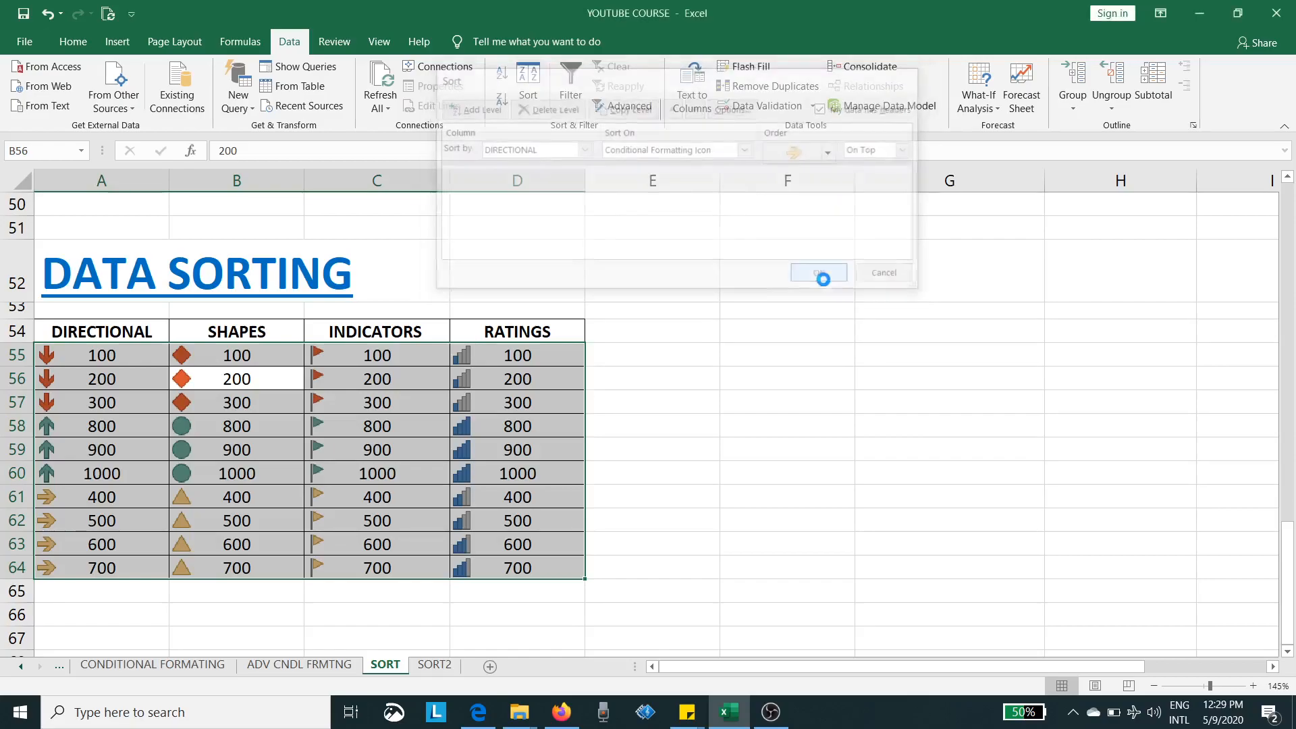
left_click(59, 377)
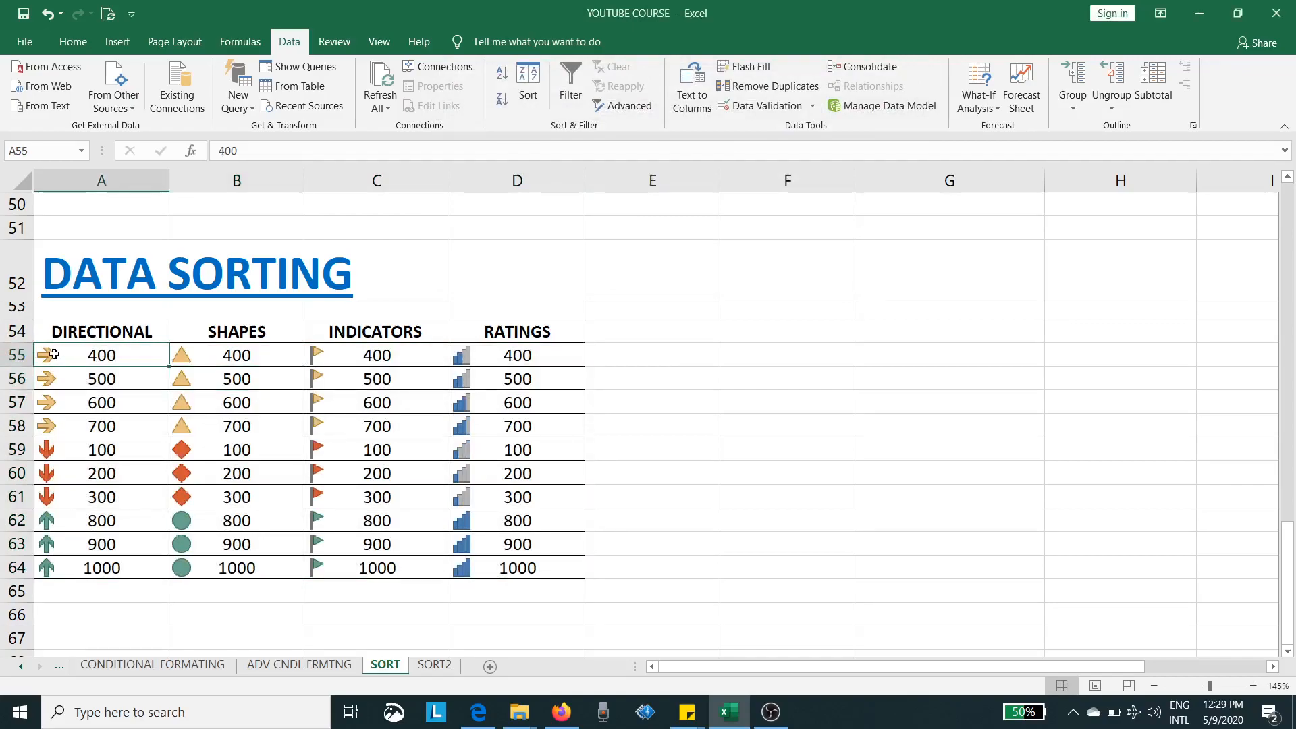
left_click(59, 408)
left_click(61, 431)
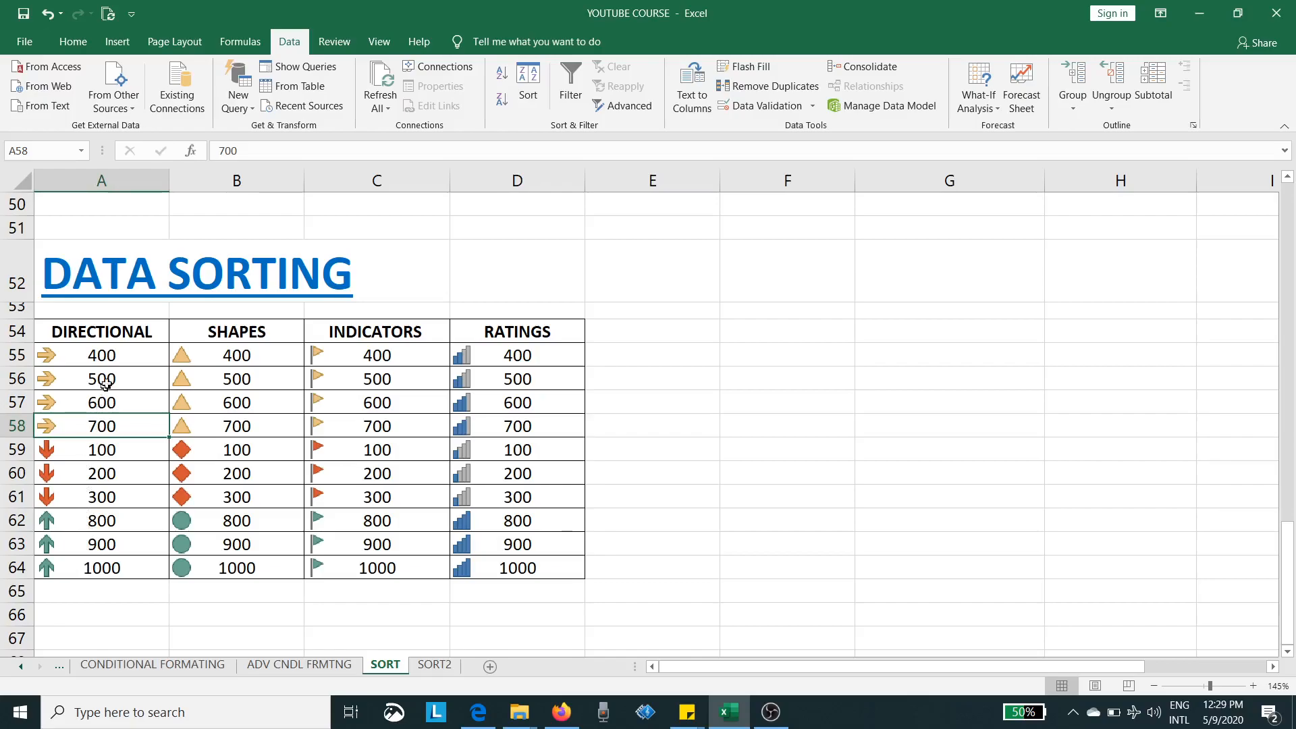
- Replace the existing sort level with a new one by RATINGS, sorting on Conditional Formatting Icon
left_click(356, 406)
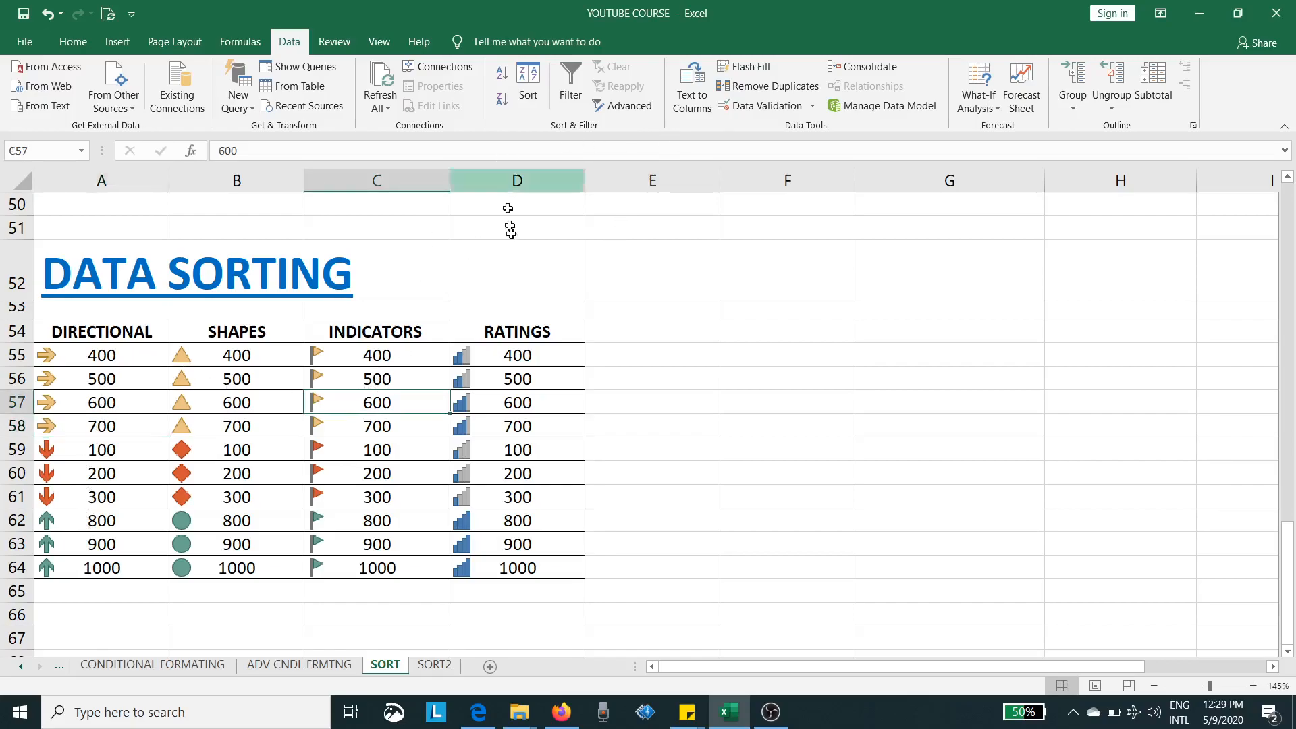
left_click(519, 353)
left_click(529, 88)
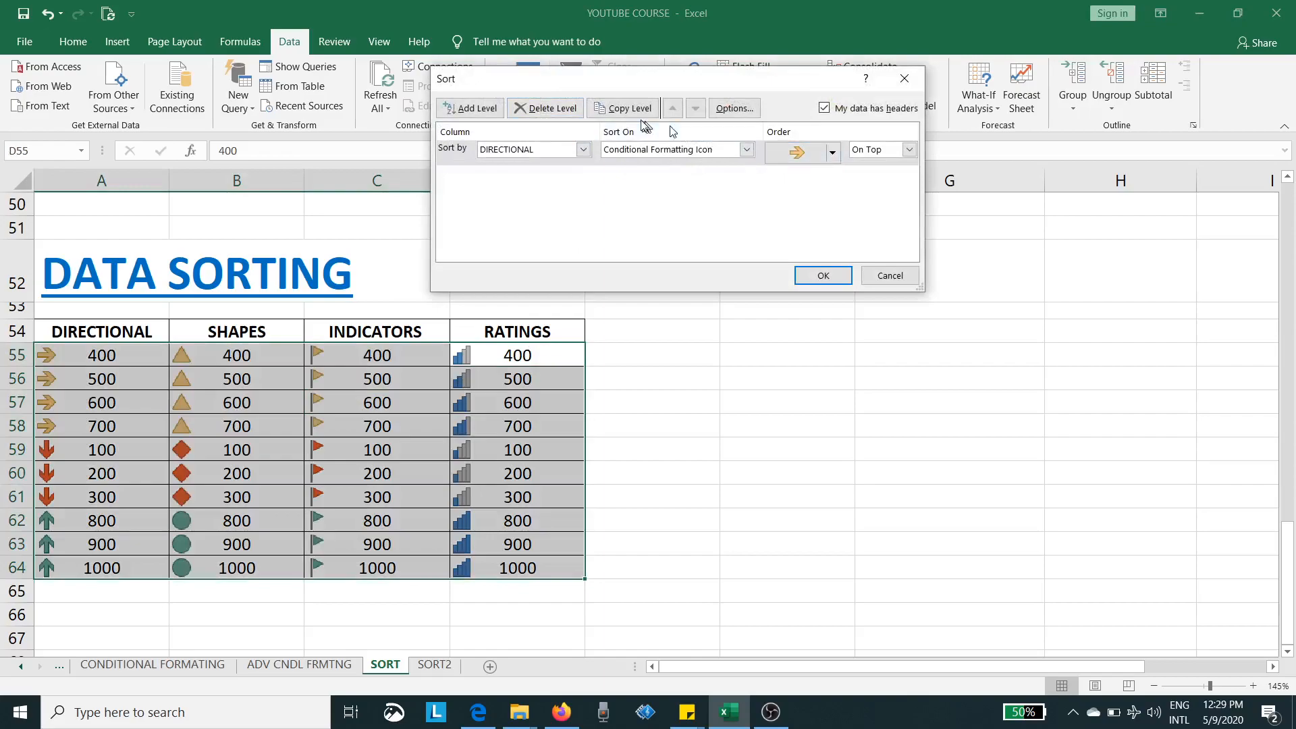
left_click(550, 109)
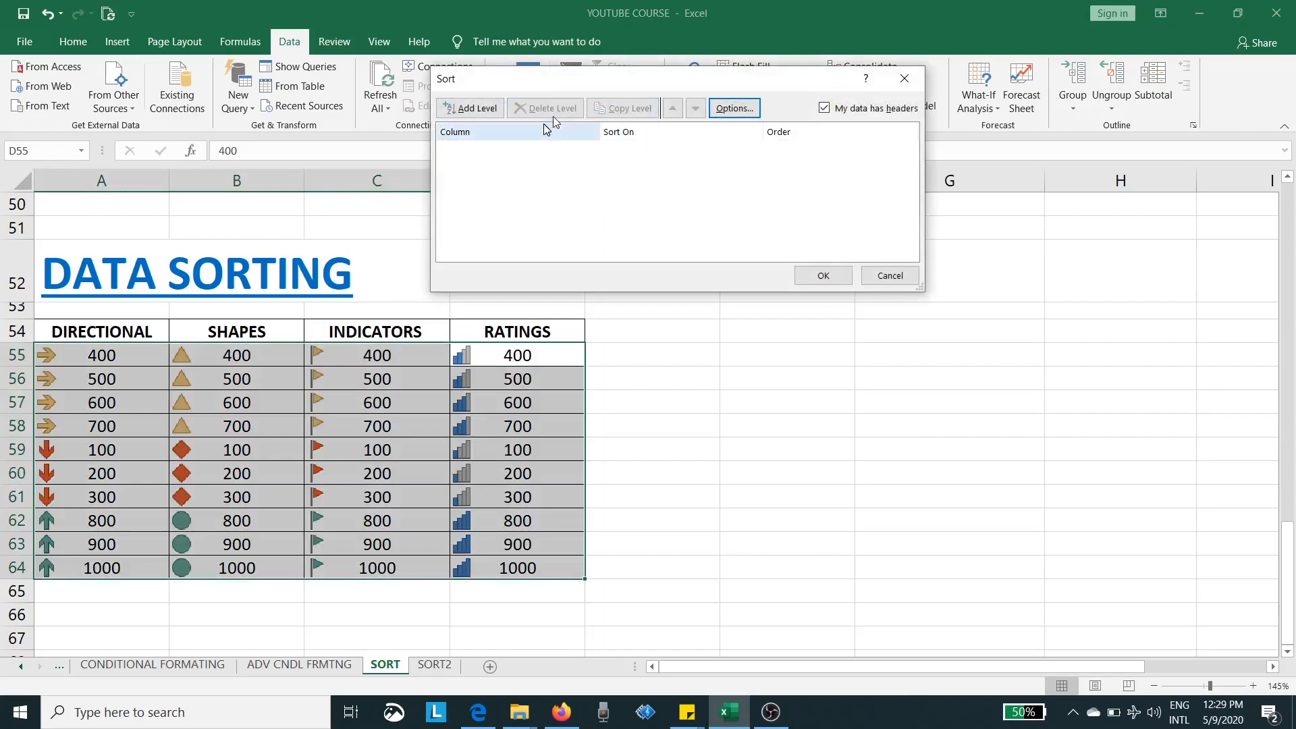
left_click(469, 109)
left_click(583, 149)
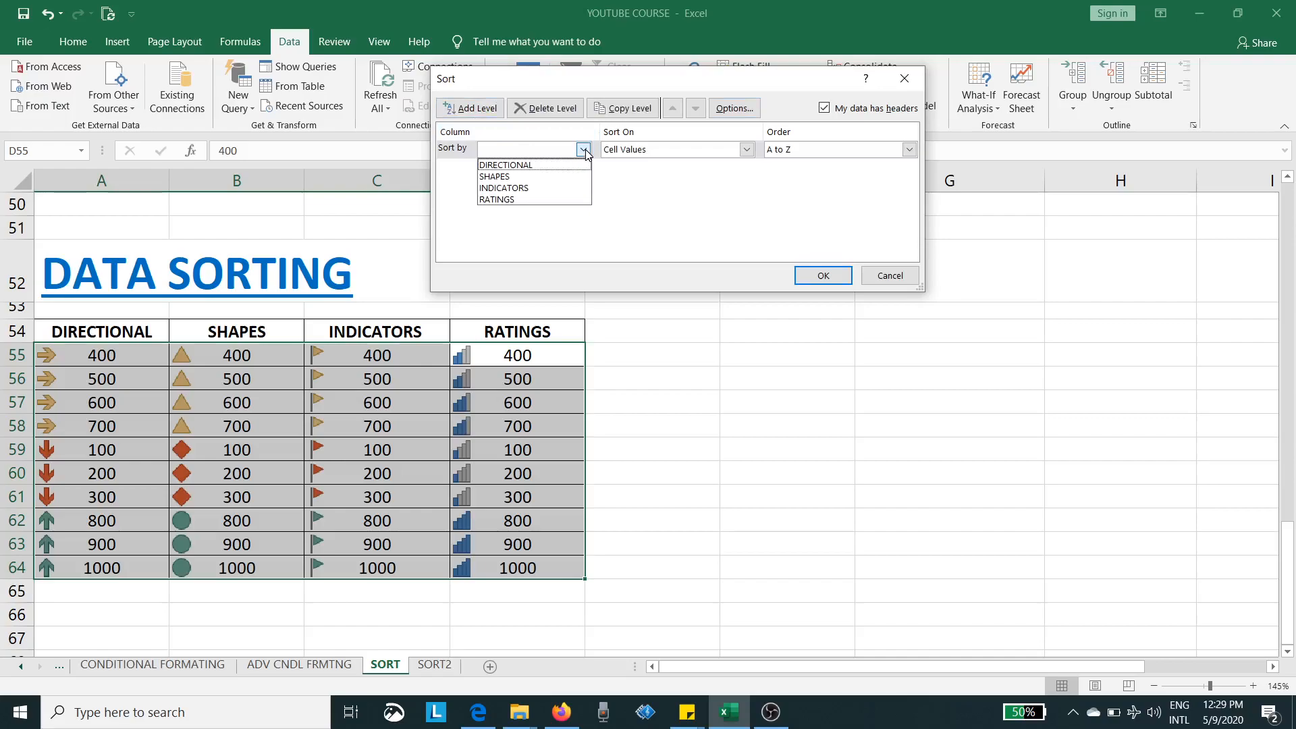
left_click(514, 199)
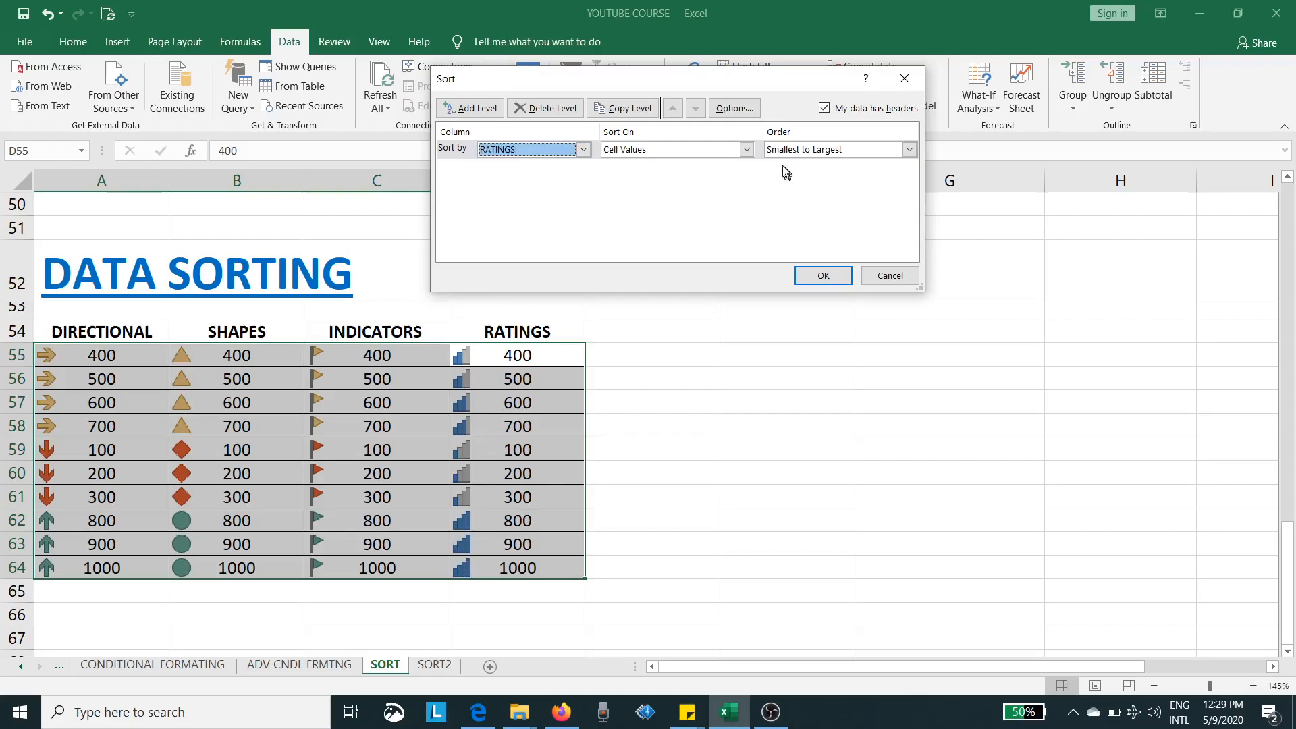
left_click(745, 149)
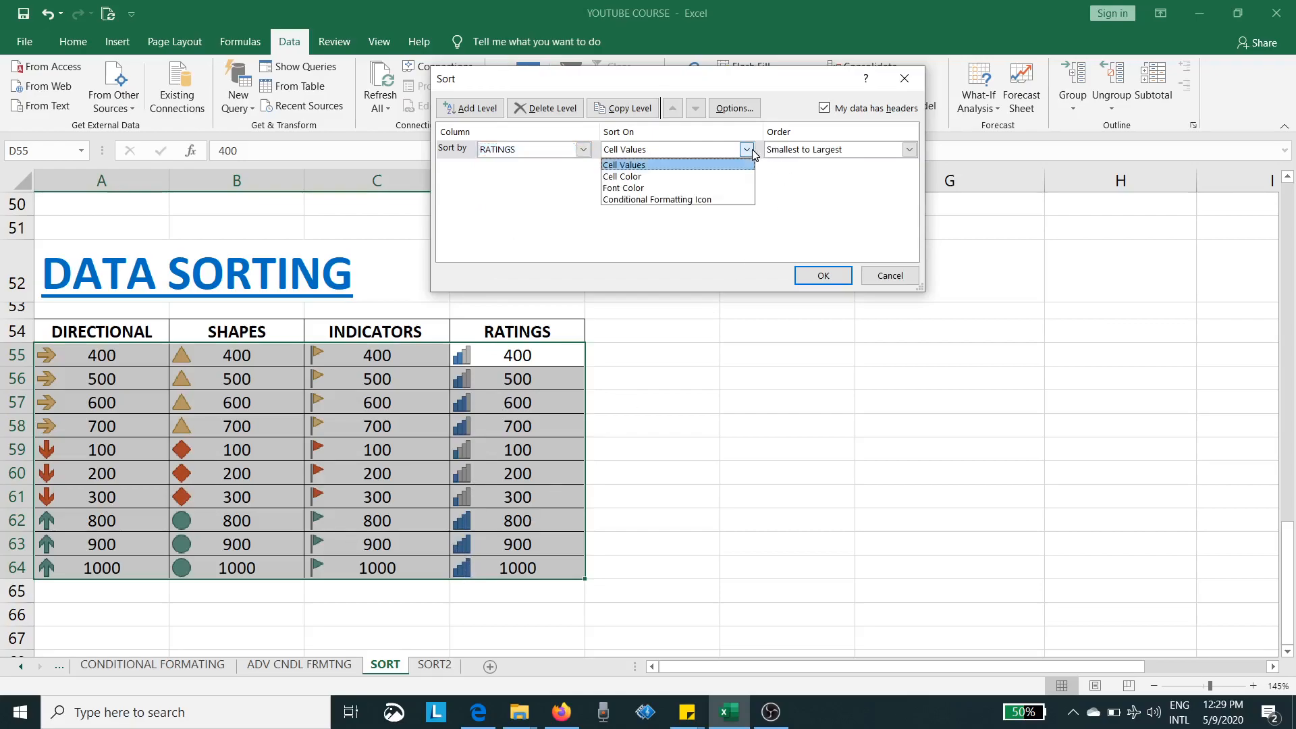
left_click(675, 199)
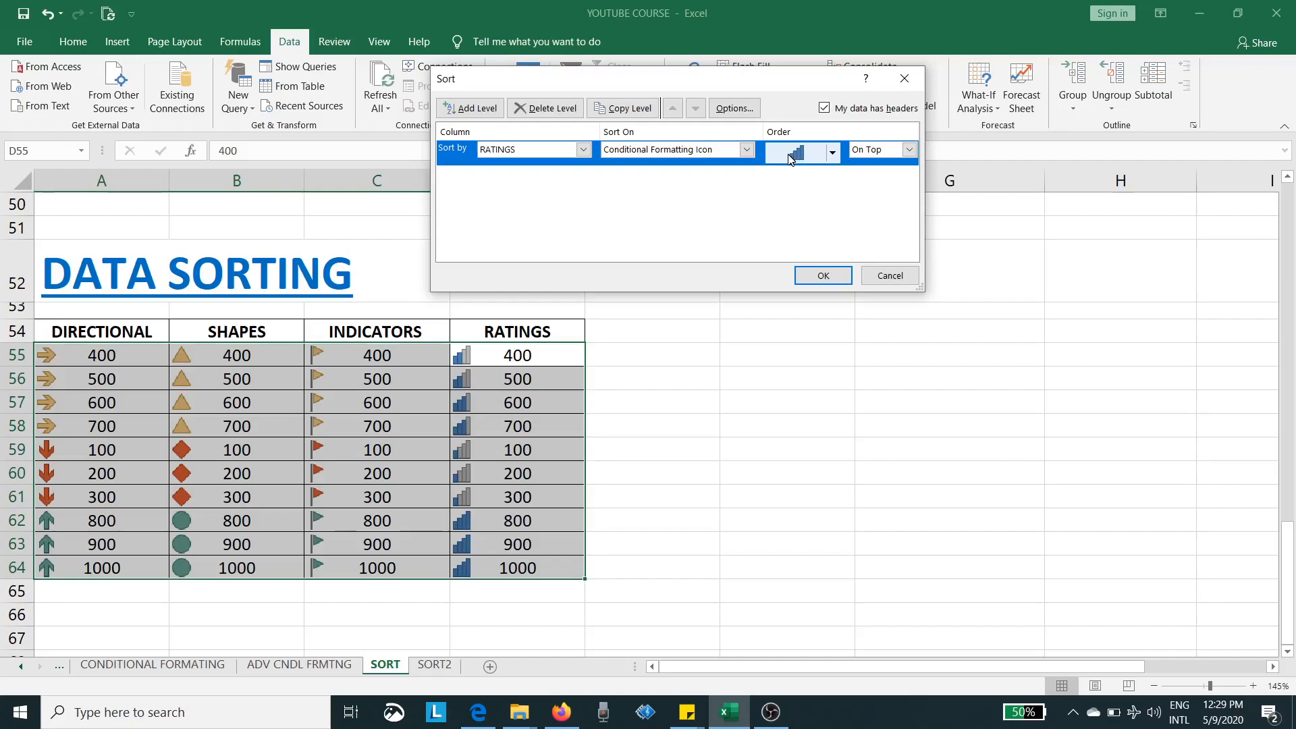
- Apply the RATINGS sort with the fully filled signal meter icon On Top and check the reordered rows
left_click(832, 153)
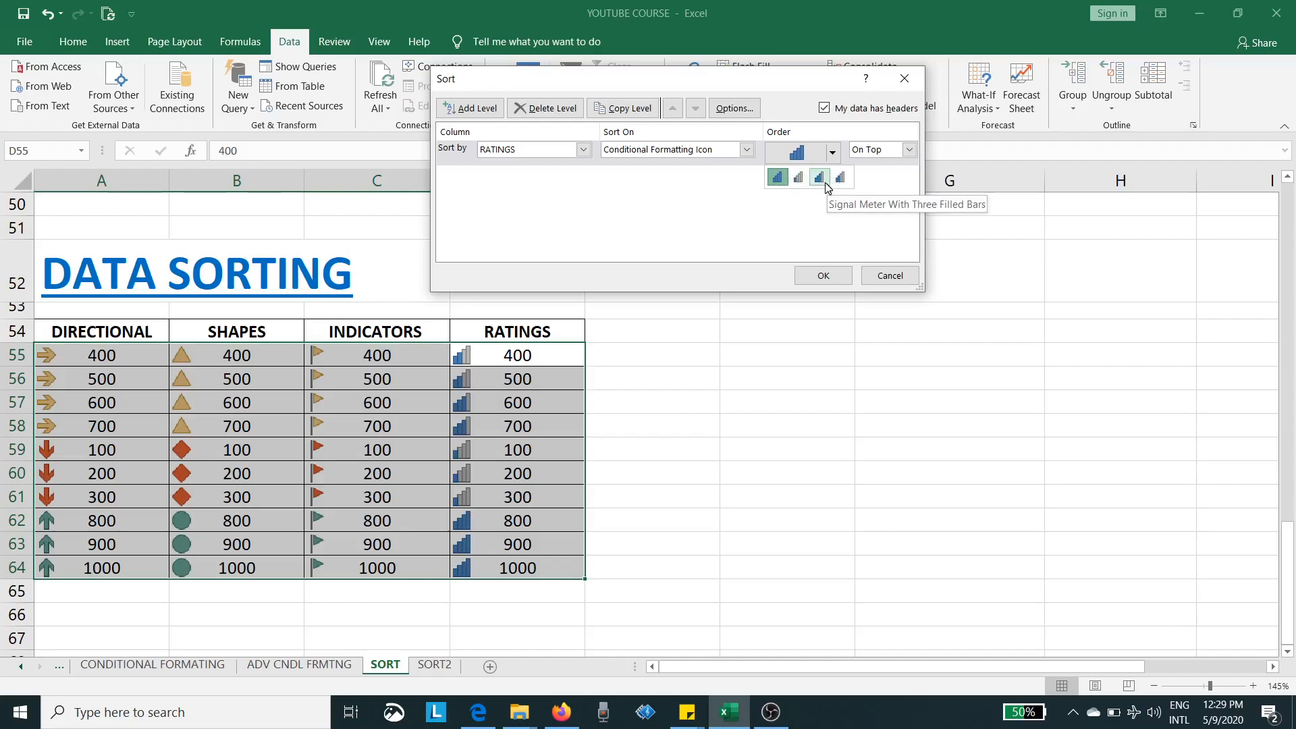
left_click(794, 156)
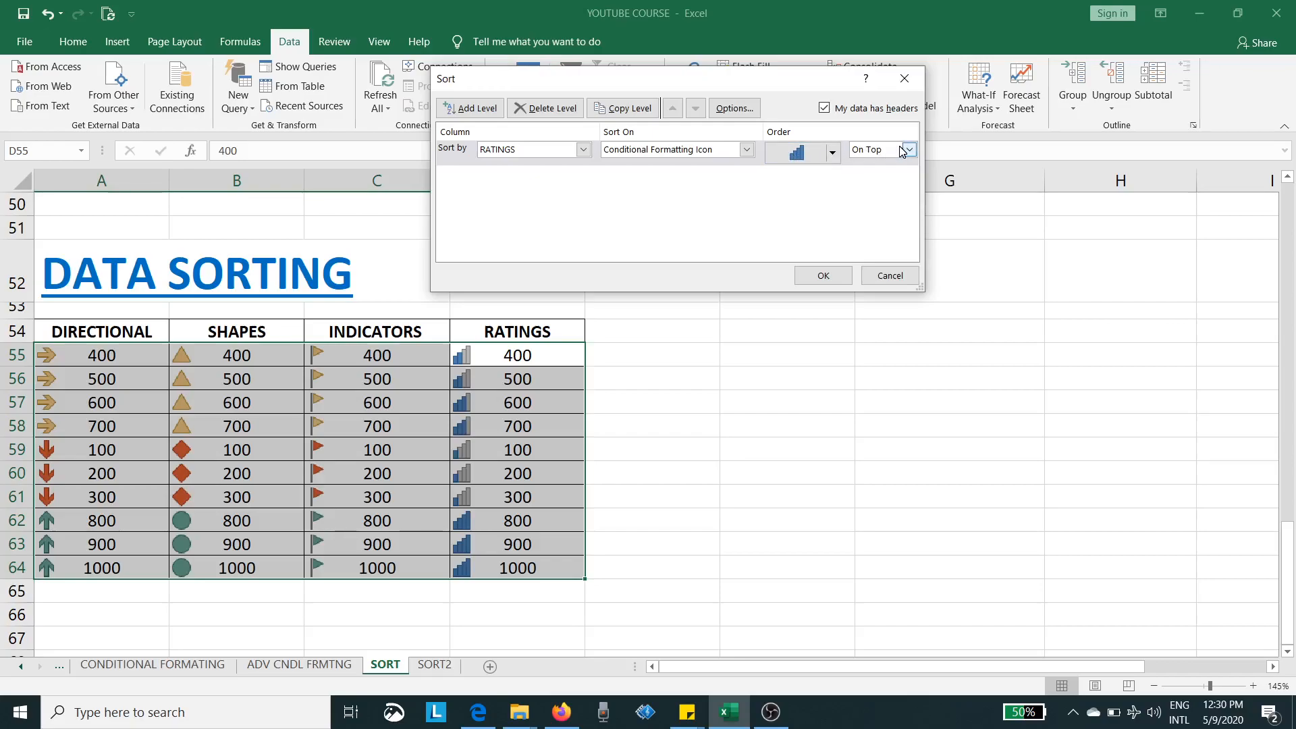
left_click(820, 276)
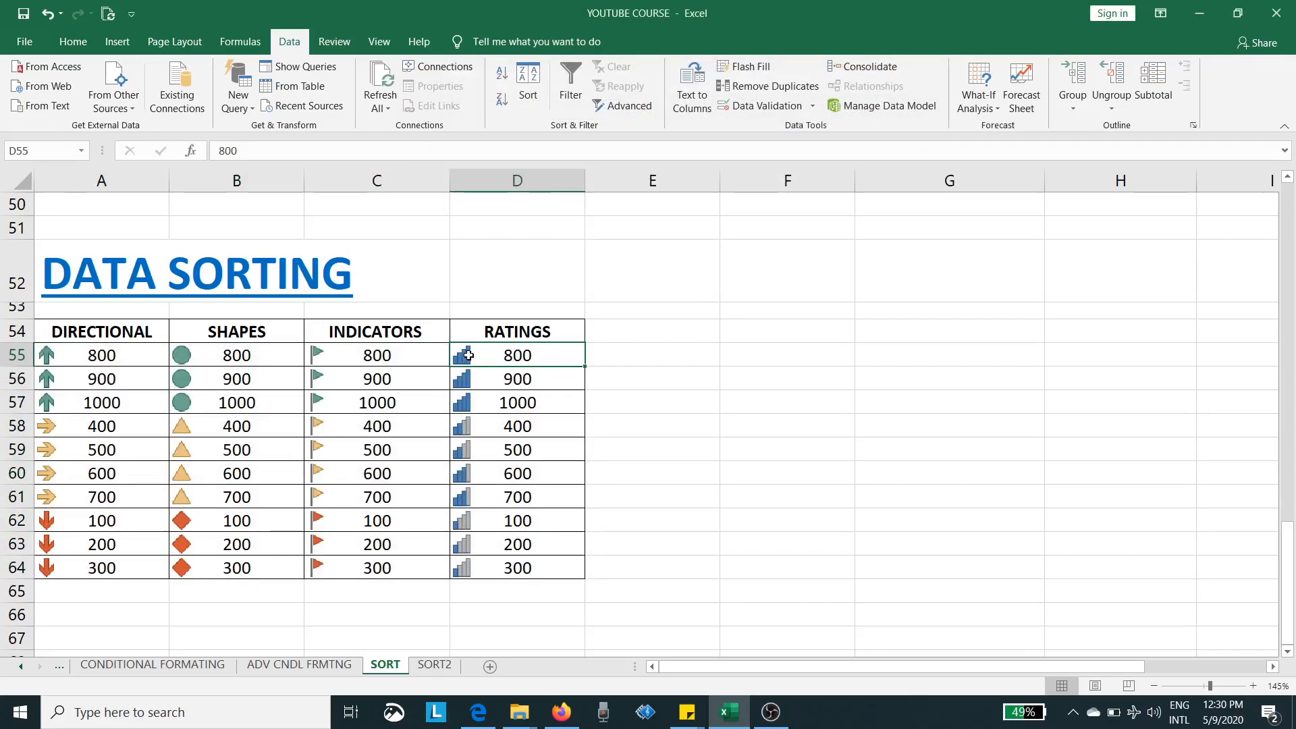
left_click(466, 377)
left_click(471, 409)
left_click(475, 425)
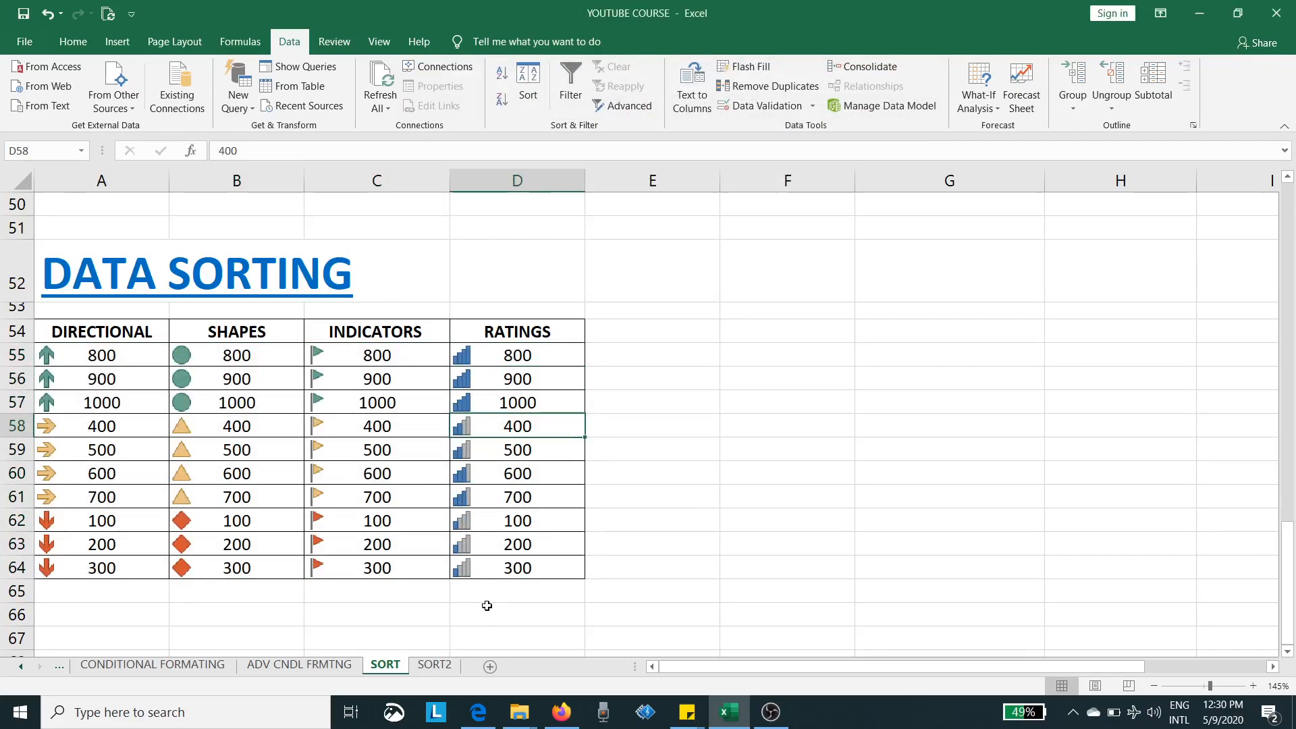
- Switch to the SORT2 sheet and select cell E7 in the SALARY column of the table
left_click(440, 665)
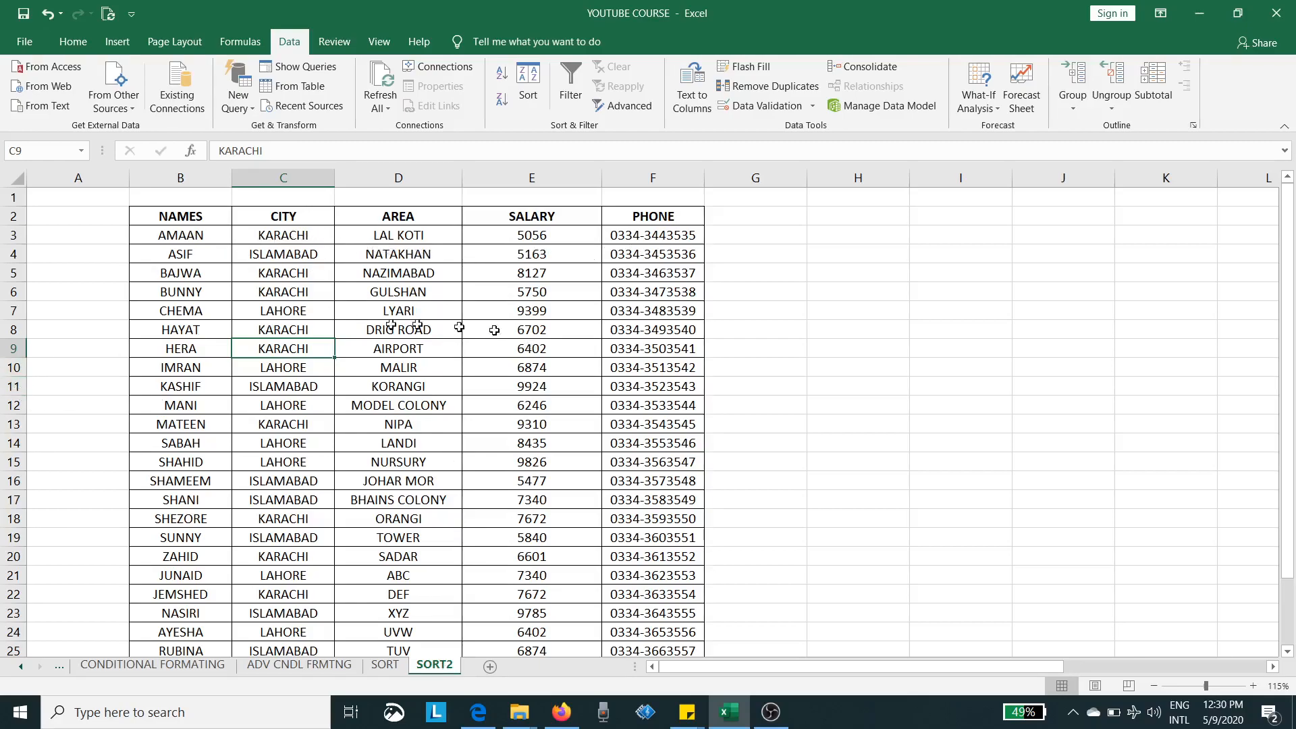
left_click(274, 315)
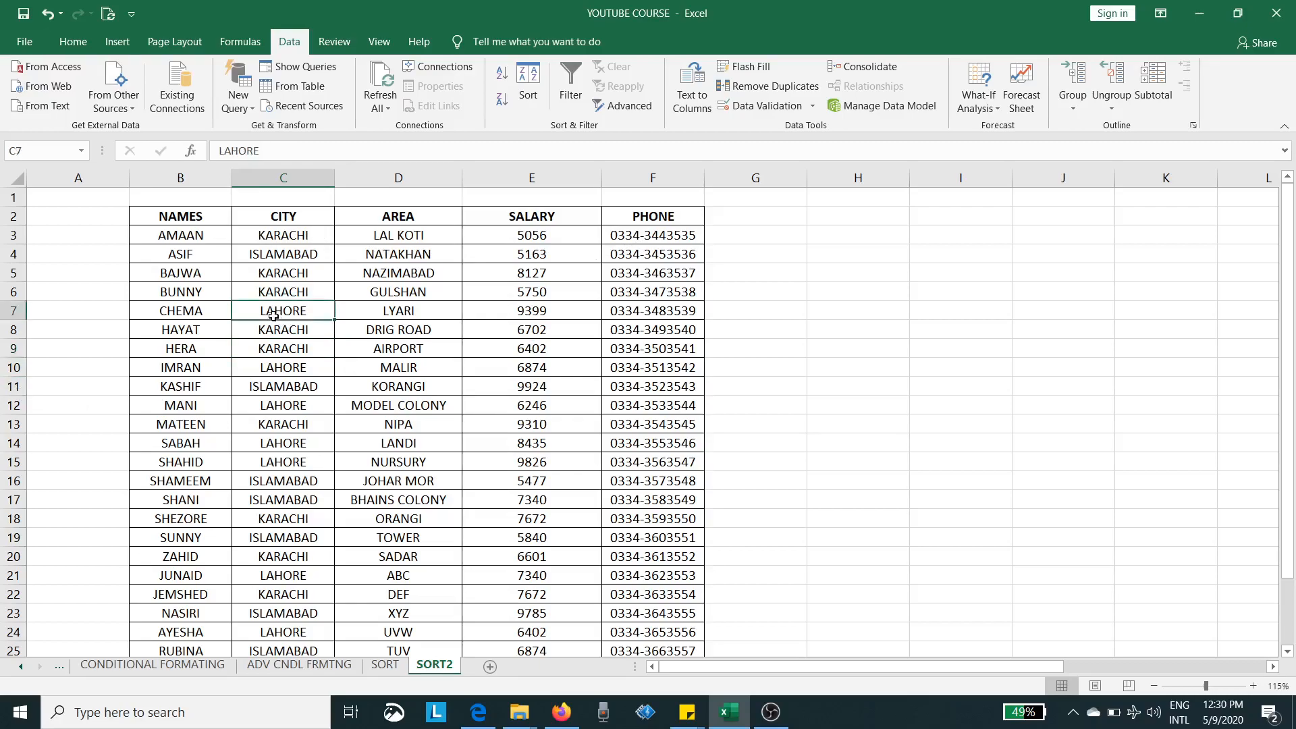
left_click(356, 317)
left_click(525, 319)
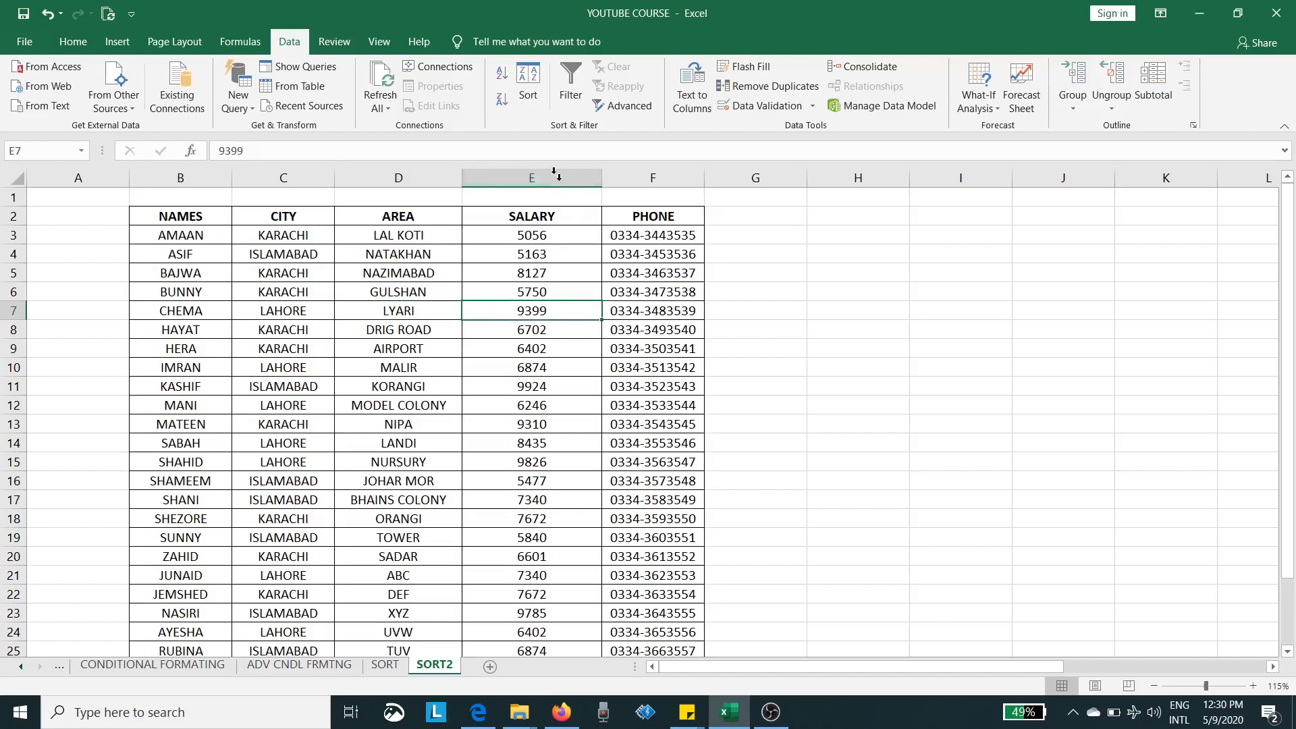
- Sort the first SORT2 table by CITY on Cell Values from A to Z and check the reordered rows
left_click(528, 91)
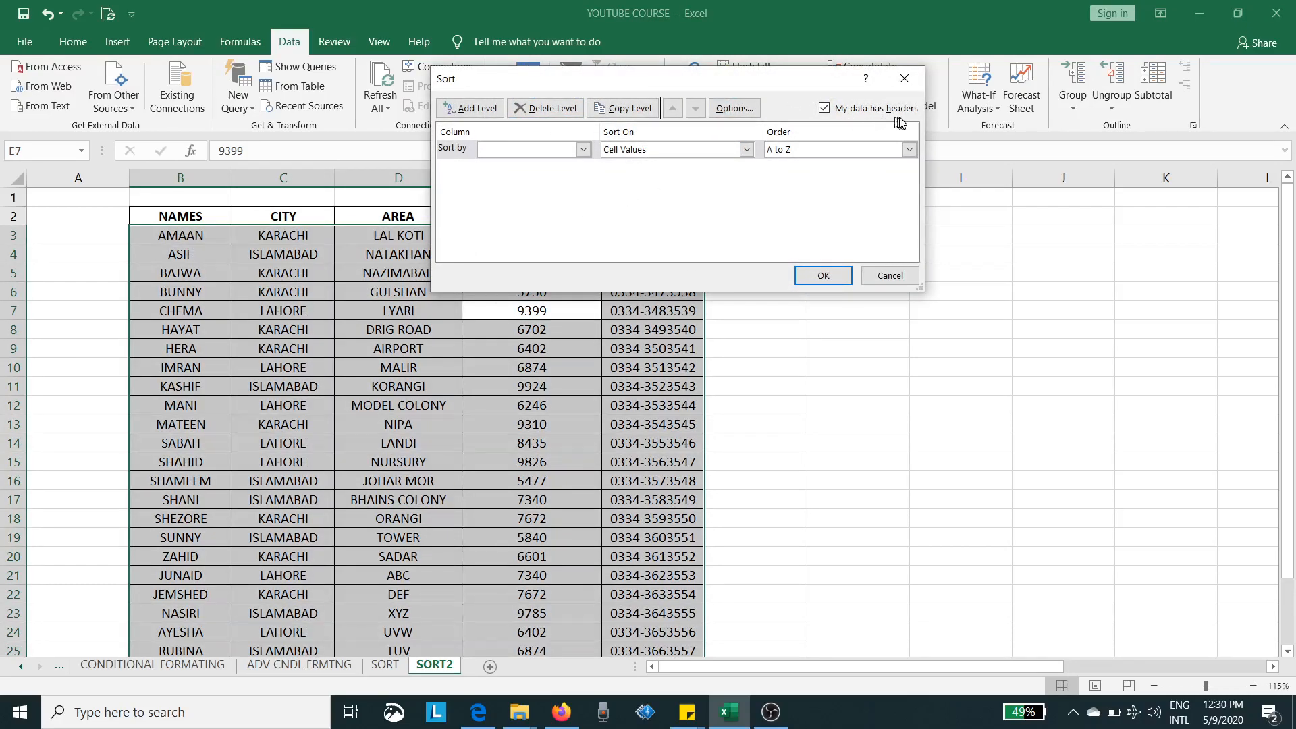
left_click(583, 150)
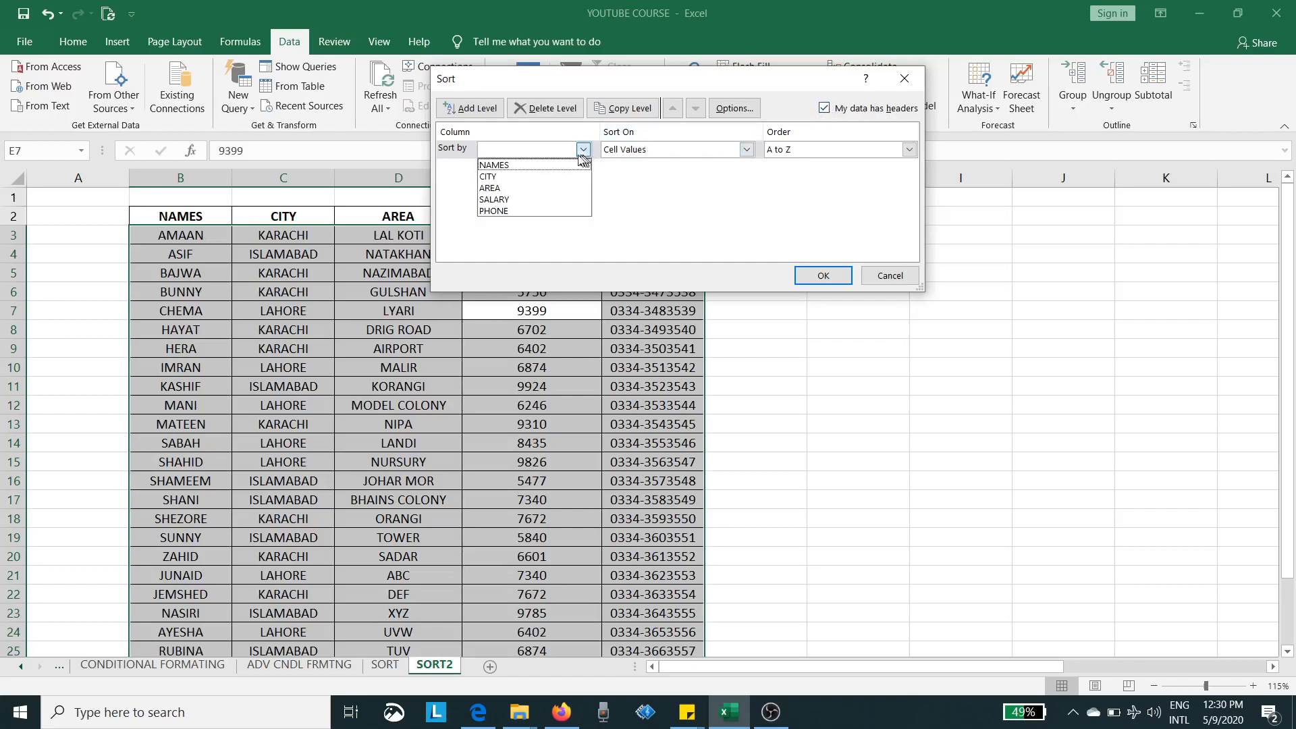
left_click(538, 177)
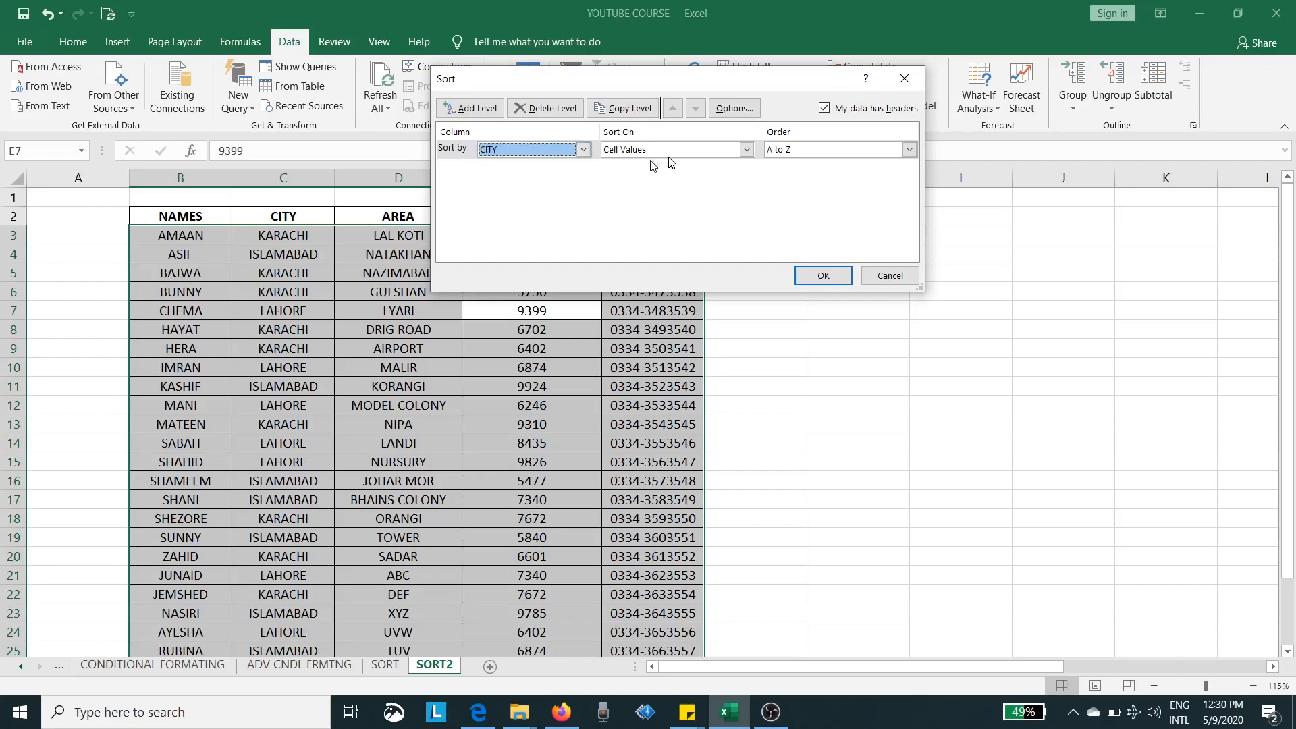
left_click(678, 152)
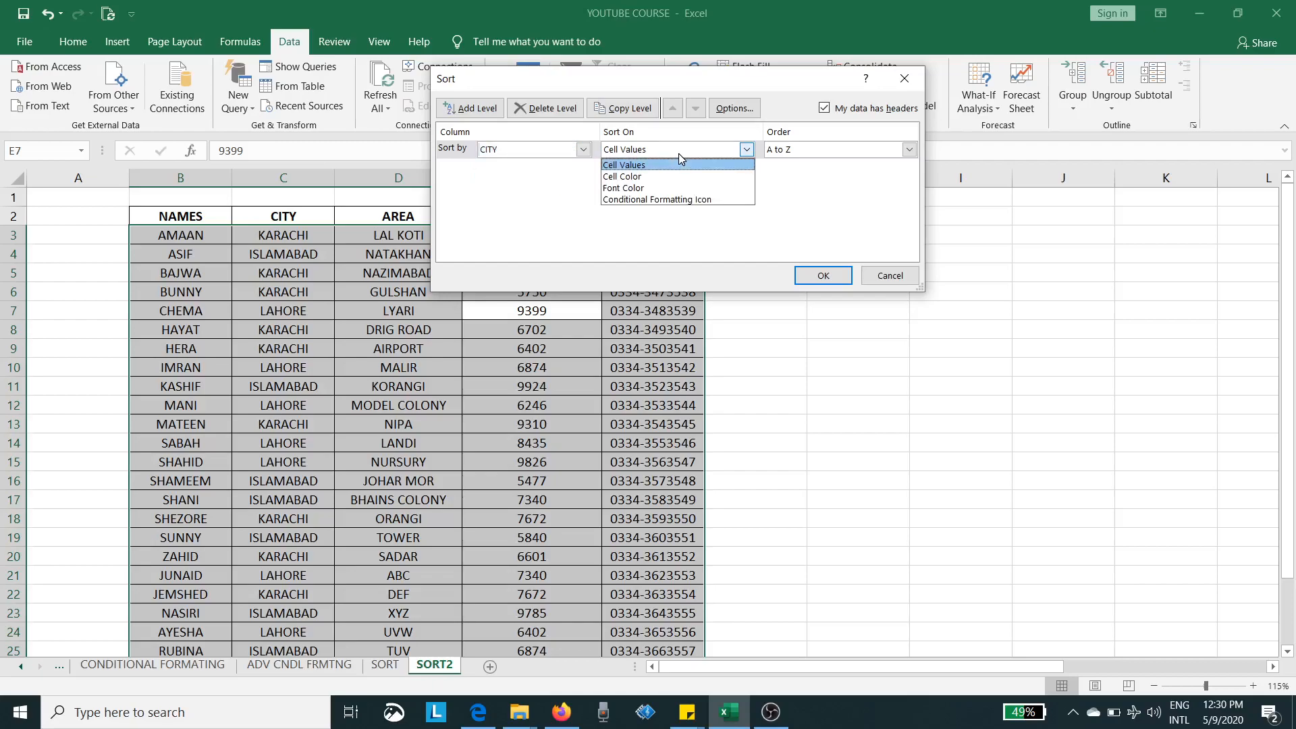
left_click(678, 153)
left_click(800, 150)
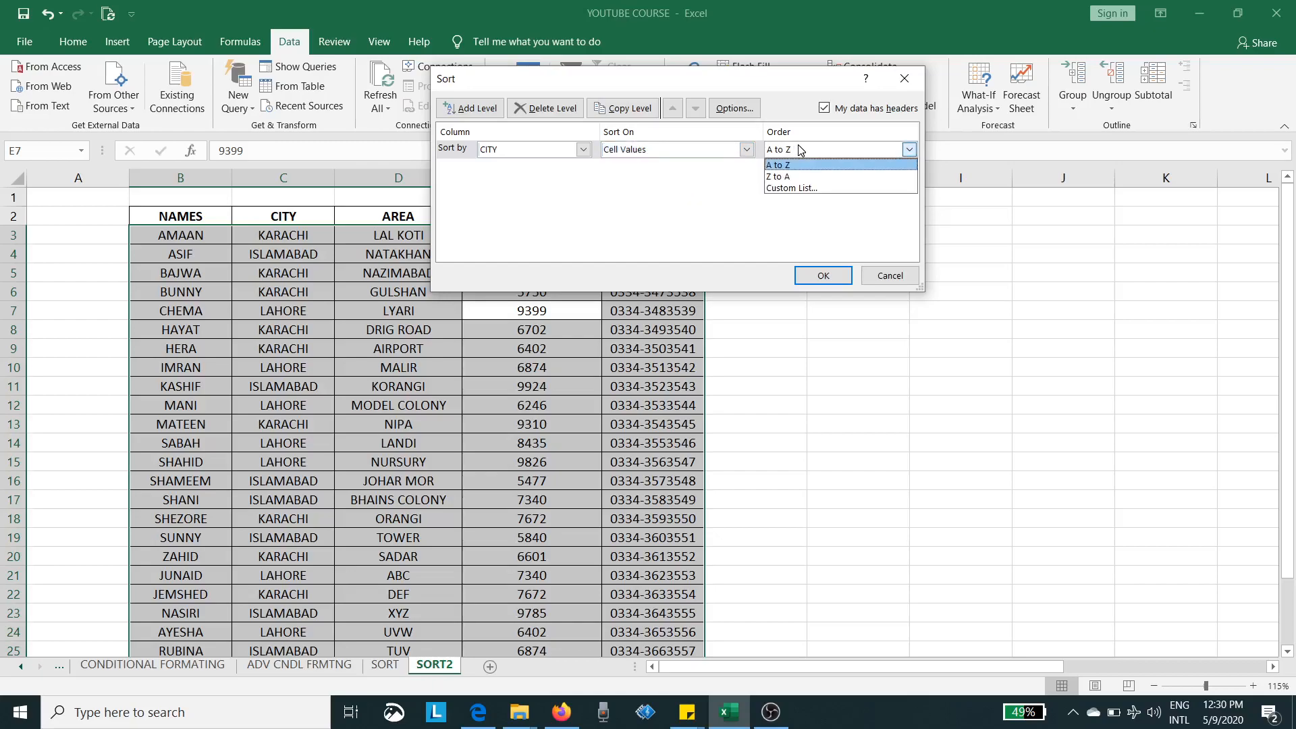
left_click(800, 150)
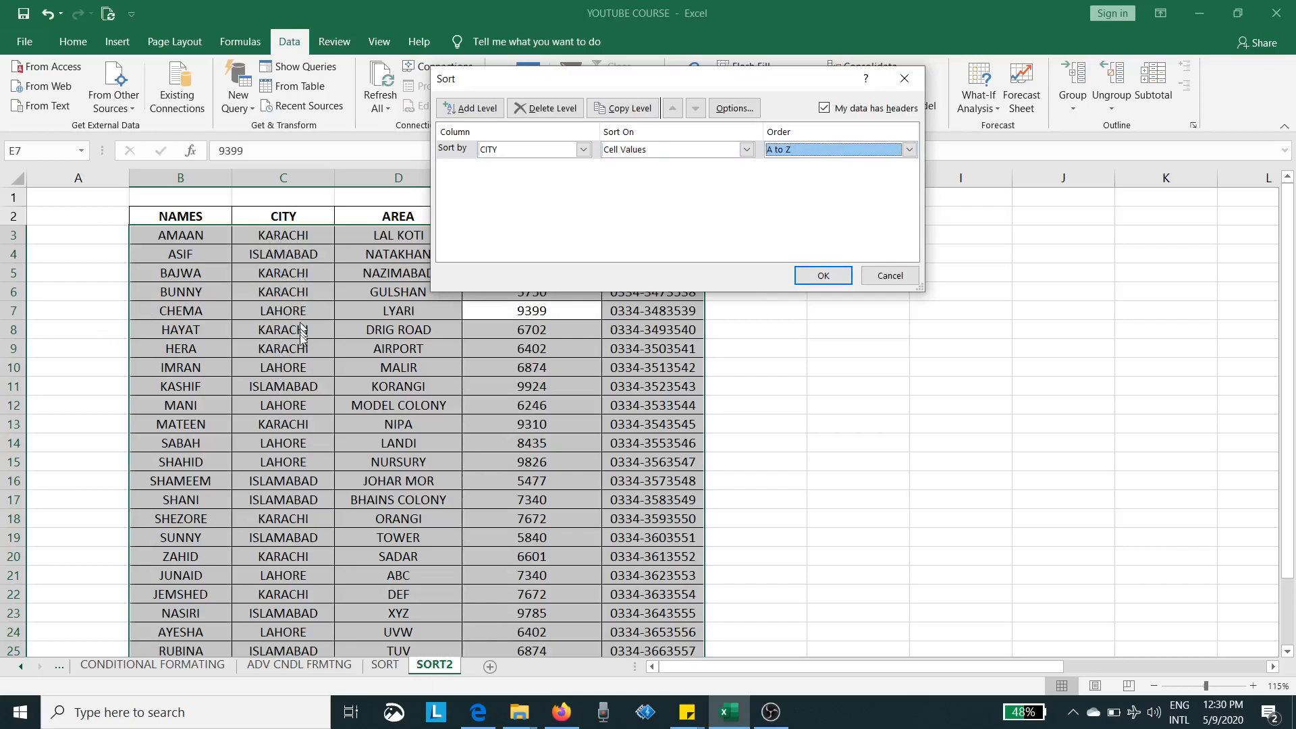
left_click(823, 275)
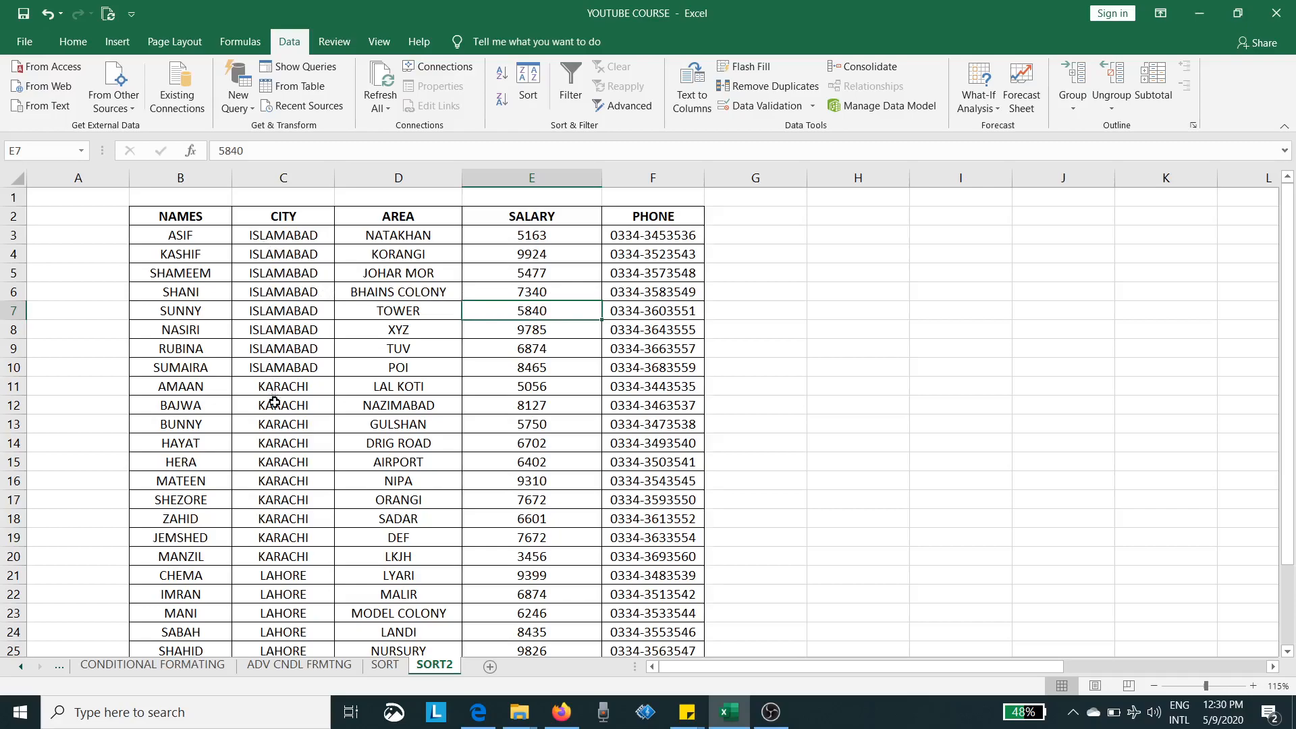
scroll(280, 432, "down", 2)
scroll(280, 448, "up", 2)
- Re-sort the first table by CITY with NAMES added as a second level on Cell Values, A to Z
left_click(322, 254)
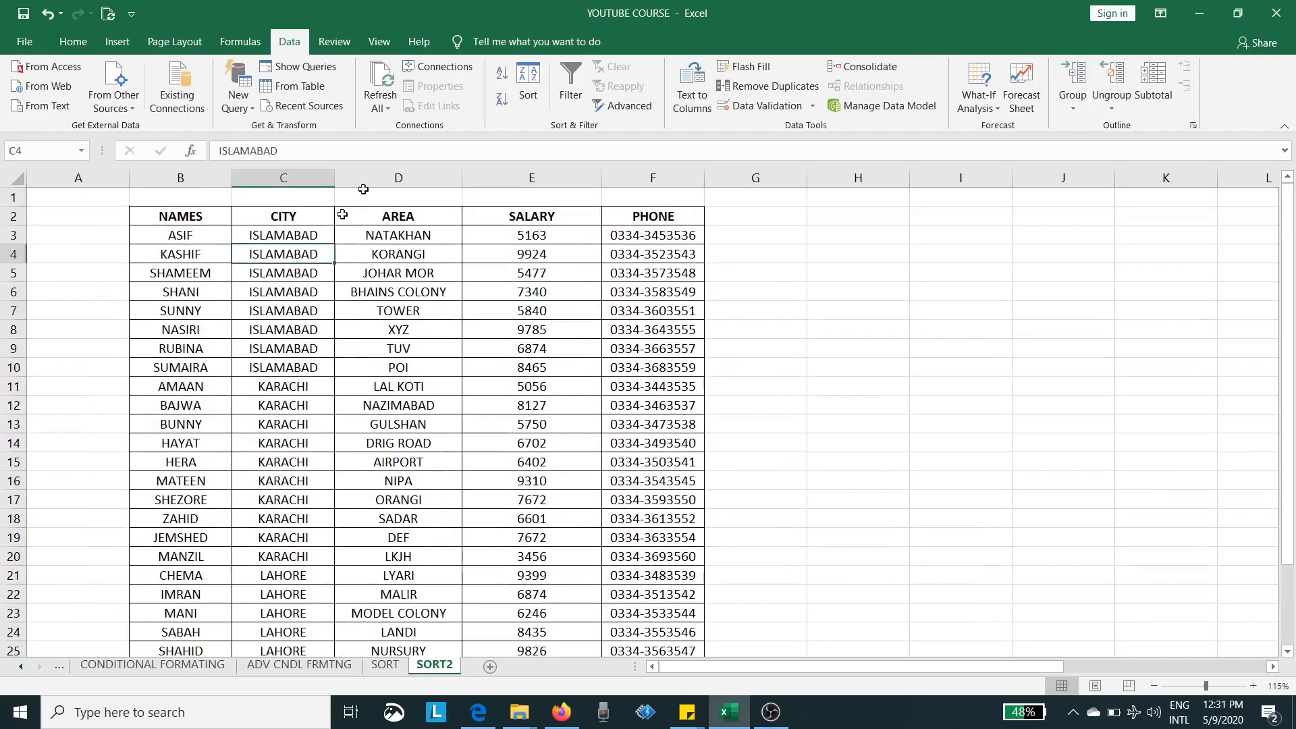
left_click(529, 98)
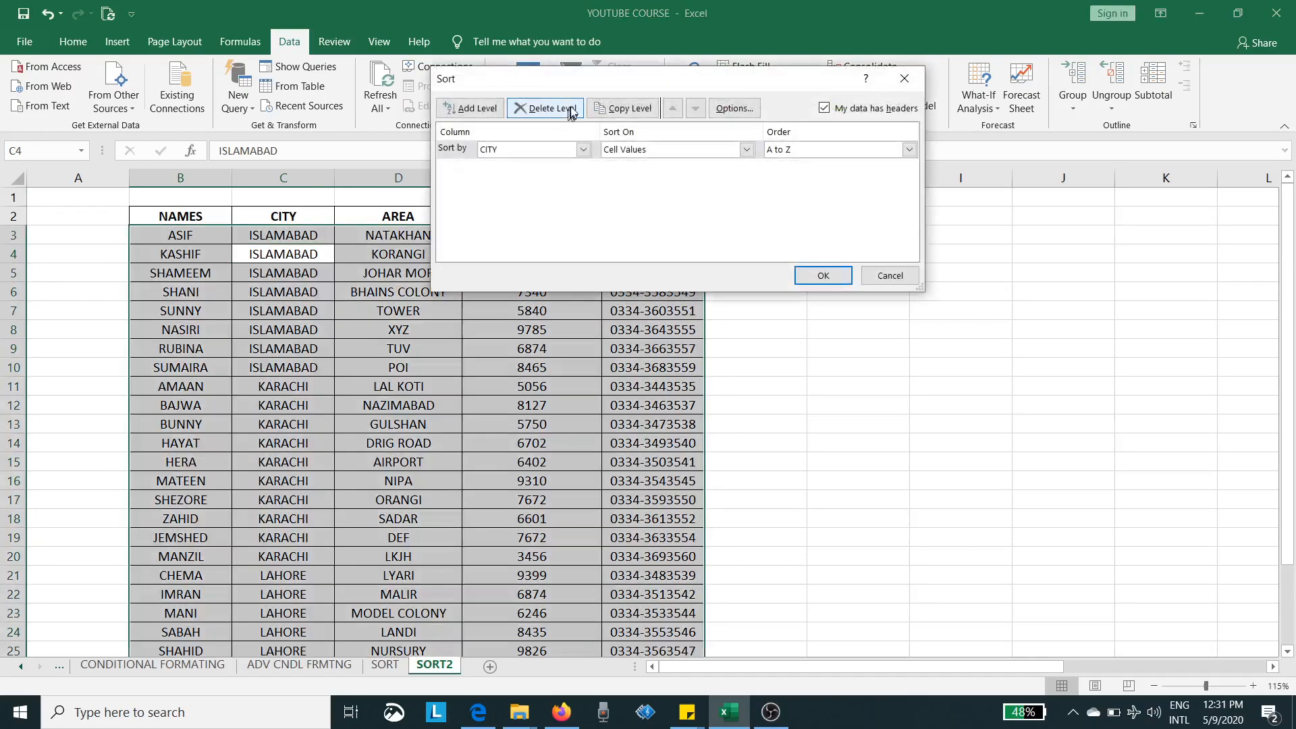
left_click_drag(583, 81, 754, 81)
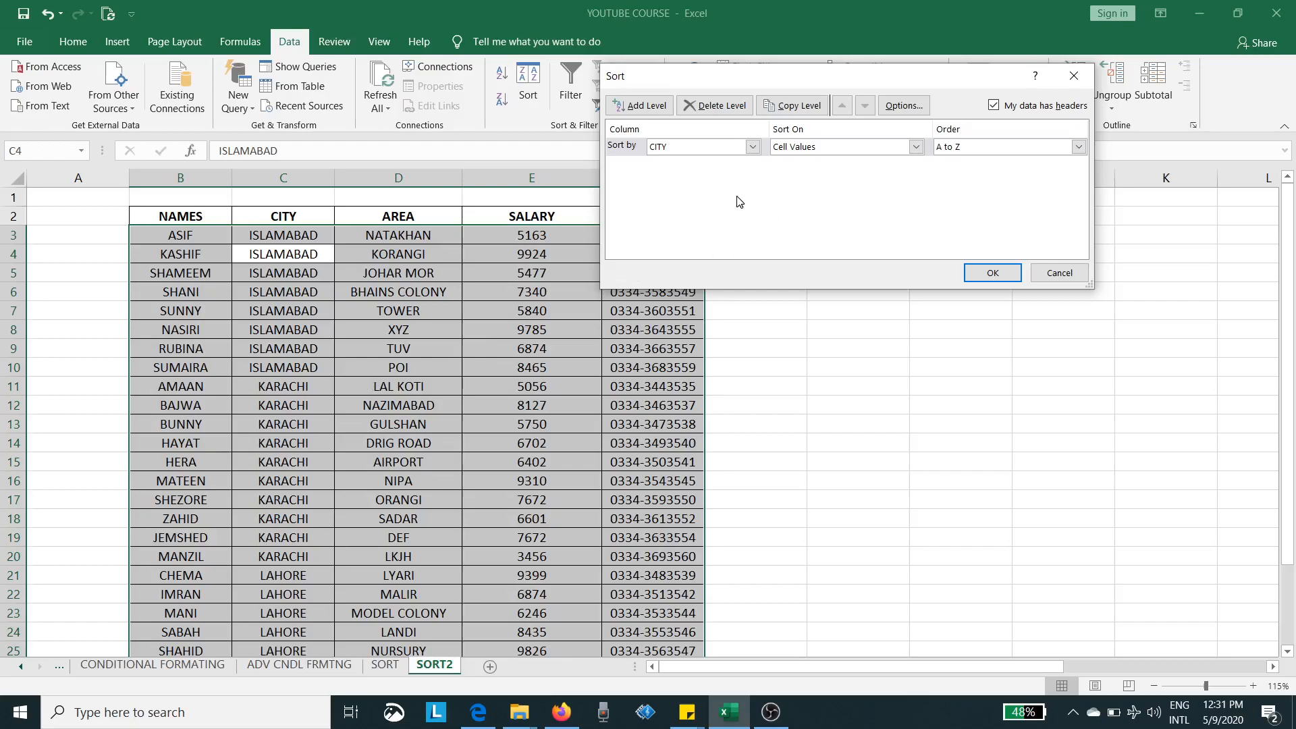
left_click(648, 106)
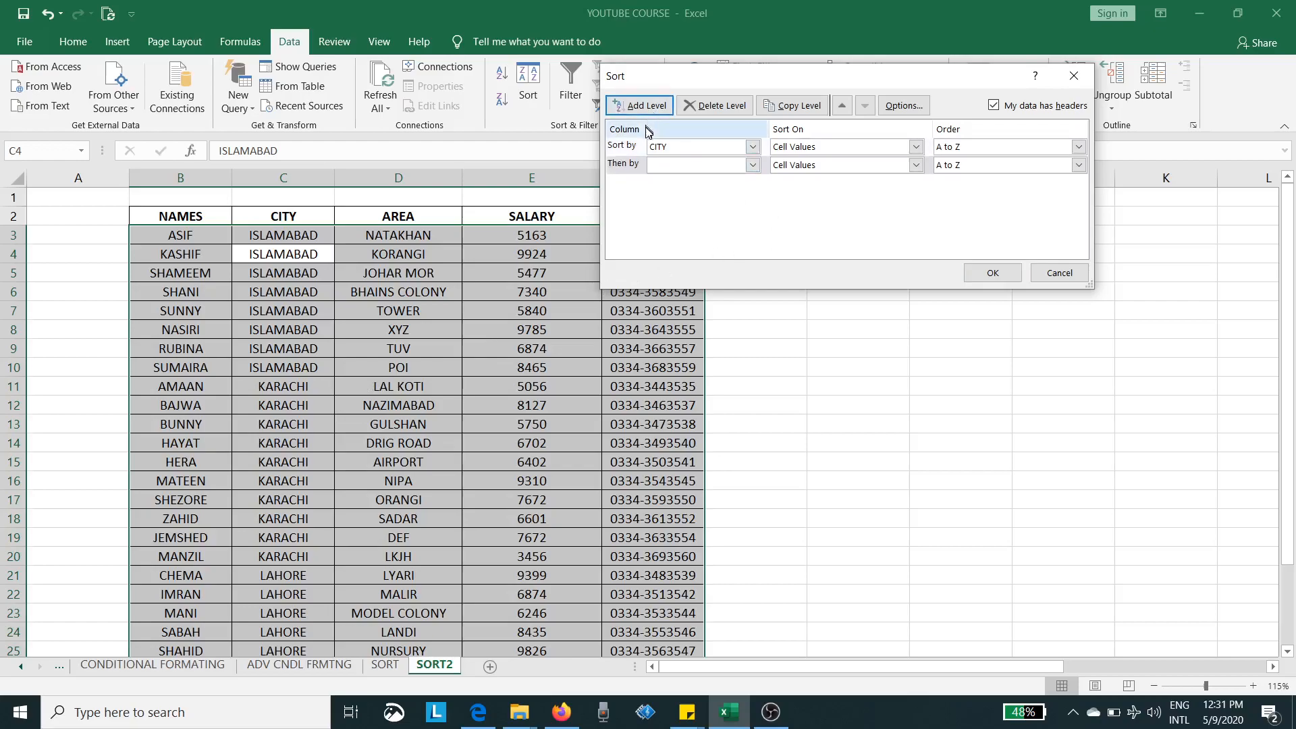
left_click(751, 165)
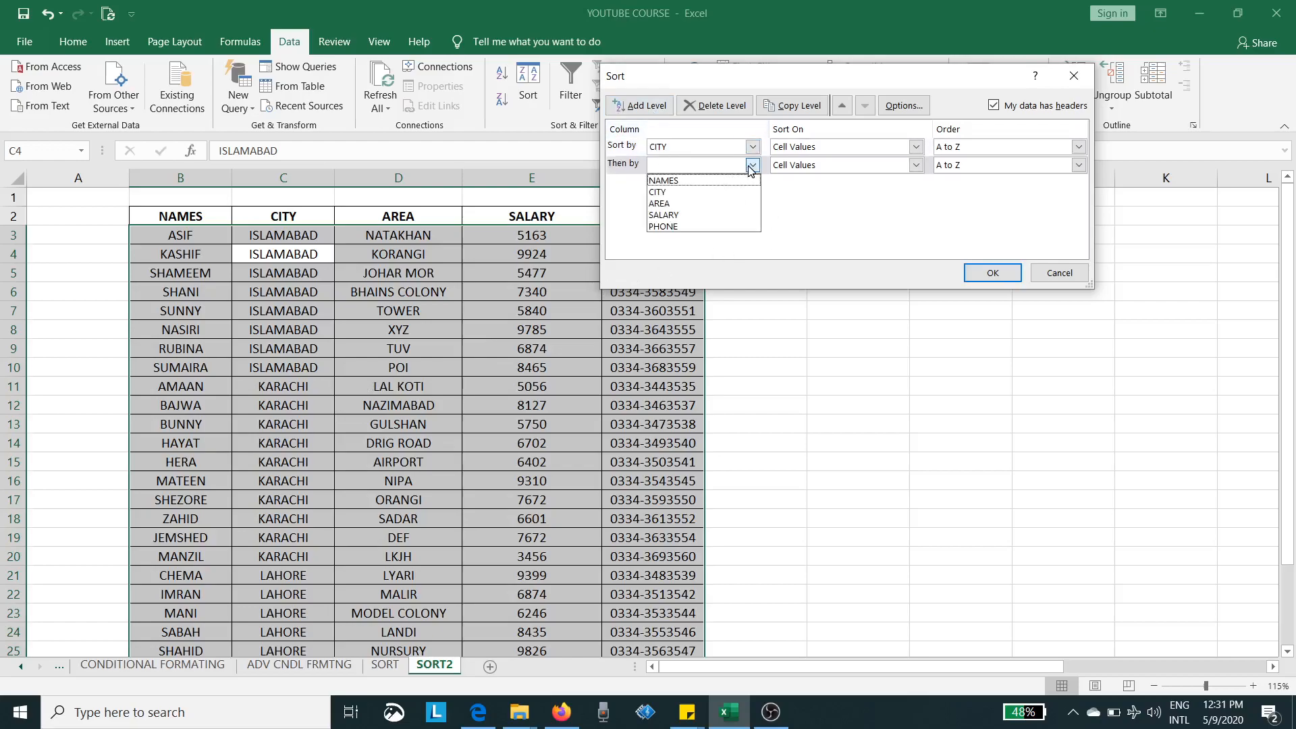
left_click(700, 182)
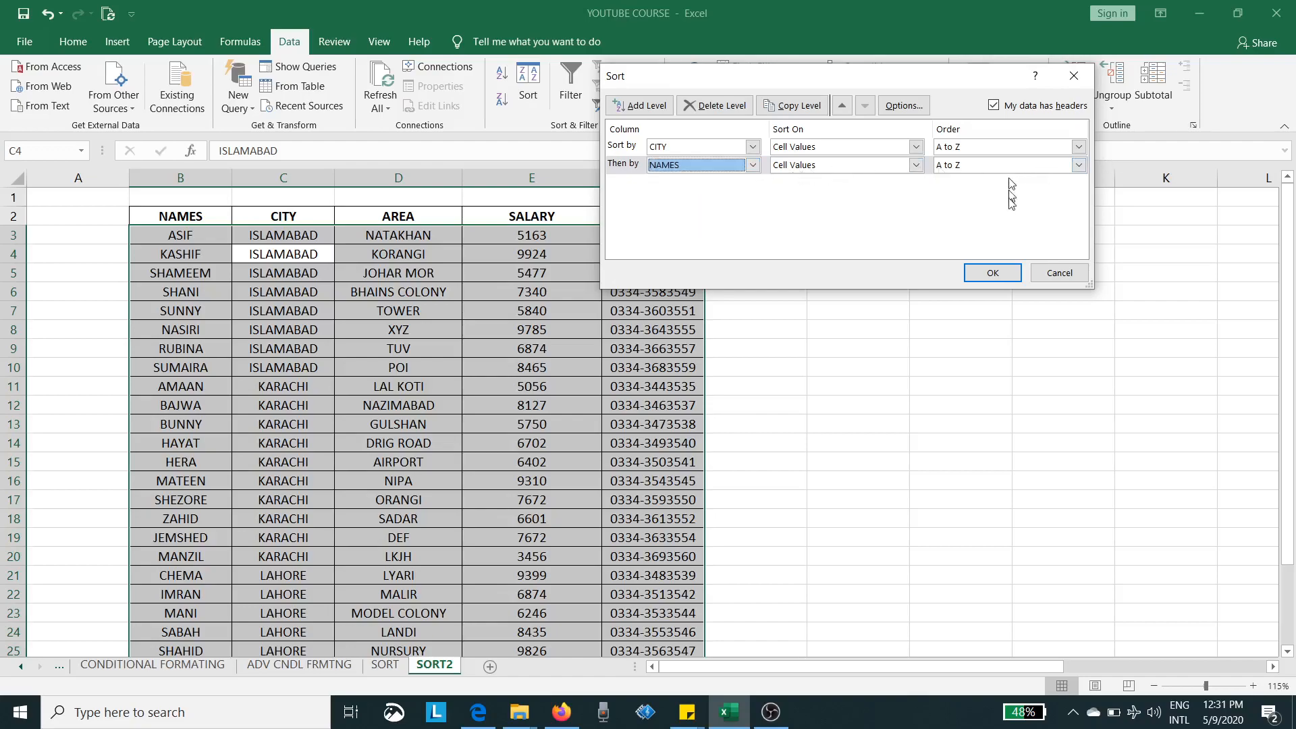
left_click(1006, 272)
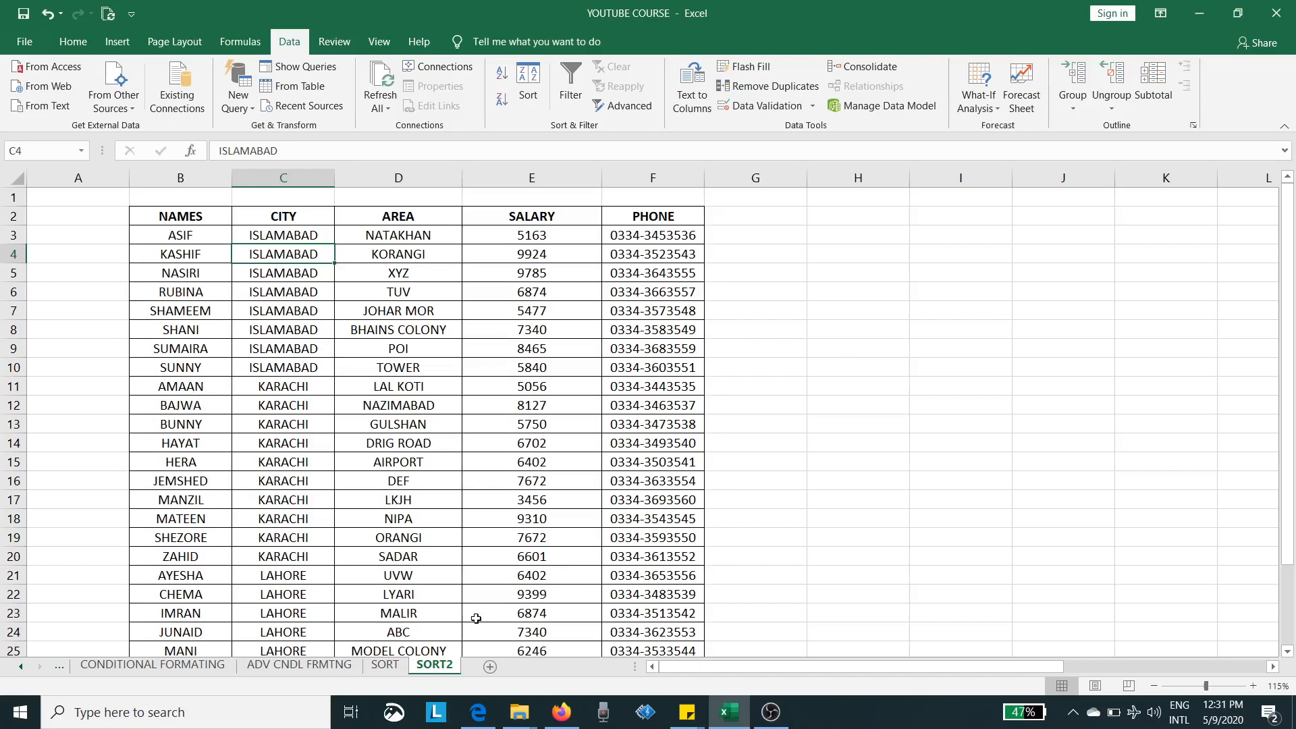
- Examine the second table on the sheet, in columns M to R, and its SR serial number column down to the last row
left_click_drag(634, 666, 896, 678)
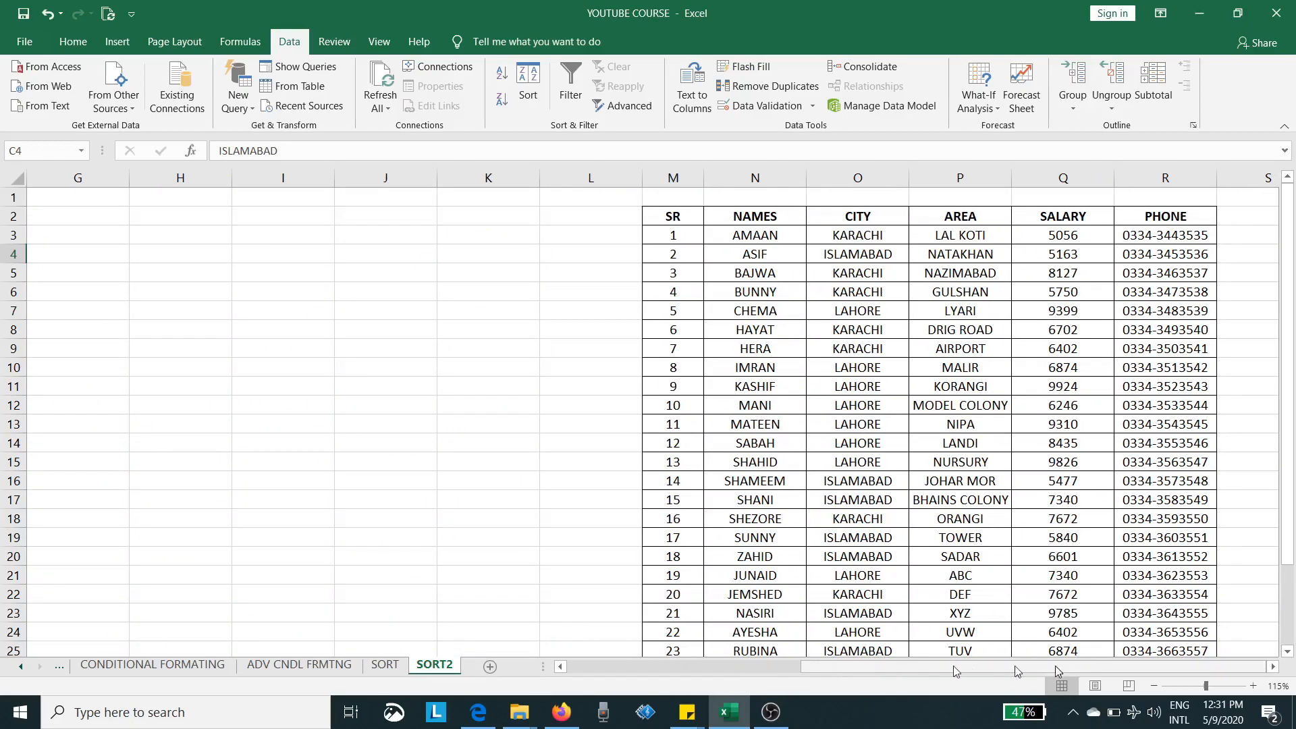
left_click(1273, 667)
left_click(1273, 667)
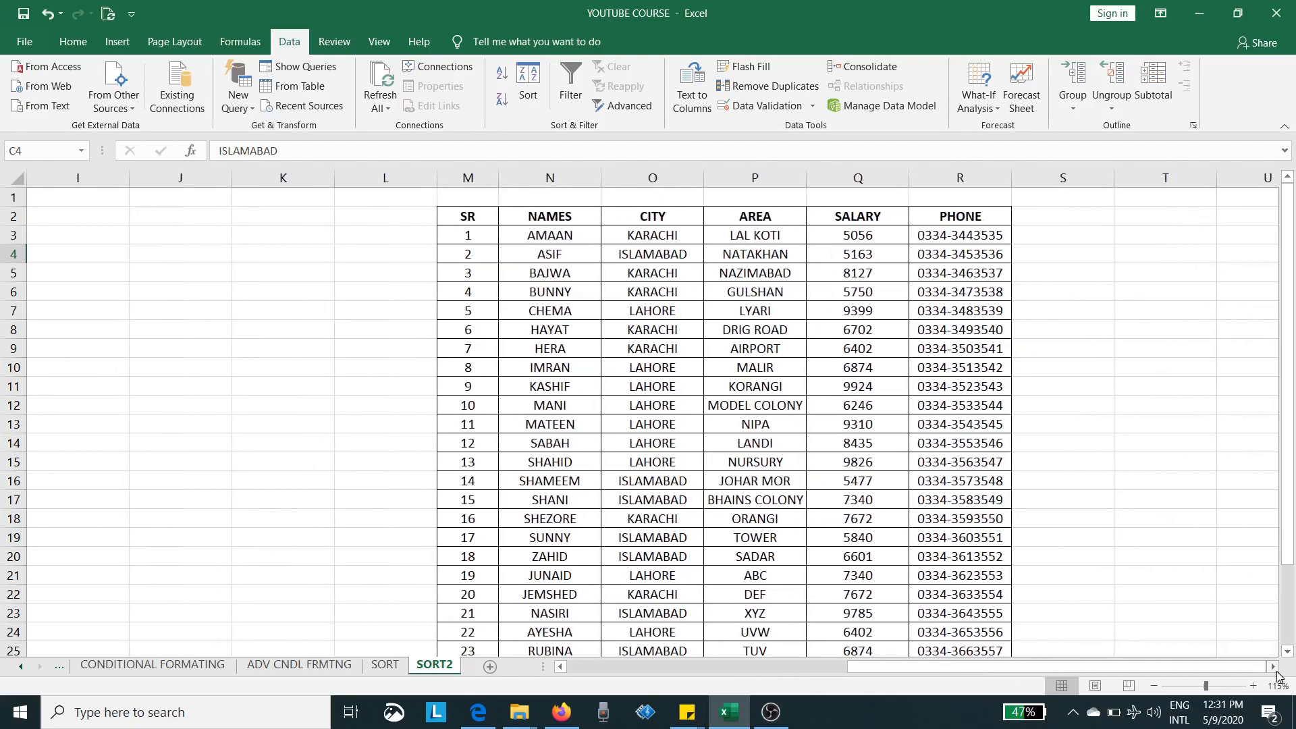
left_click(1273, 666)
left_click(1272, 666)
left_click(1273, 667)
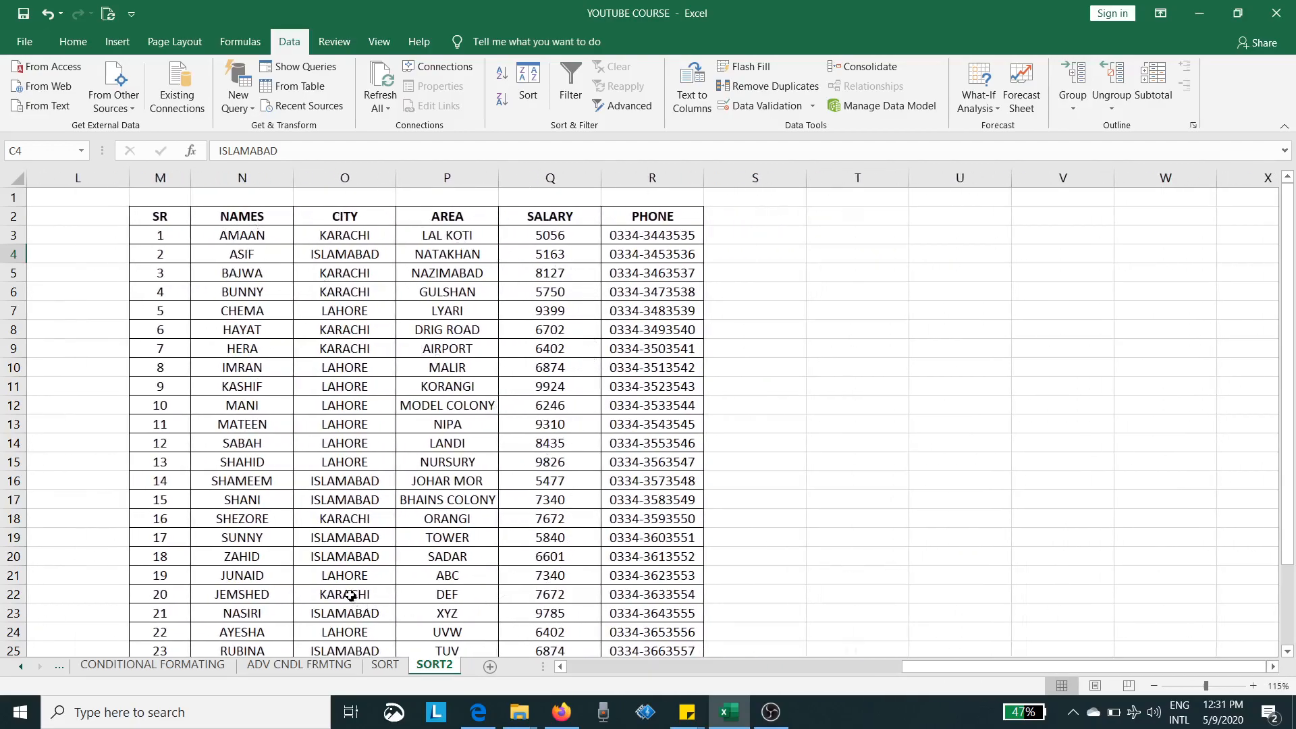
left_click(168, 215)
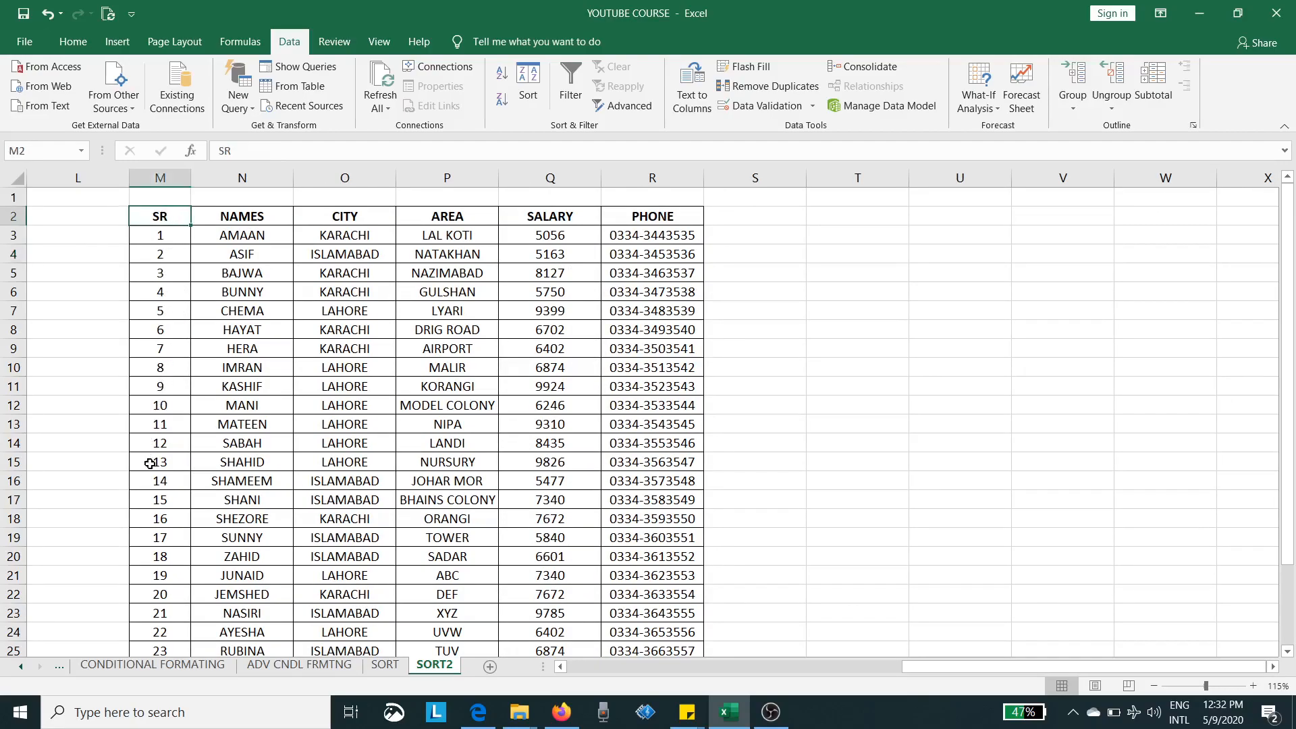
scroll(154, 479, "down", 2)
scroll(154, 489, "down", 2)
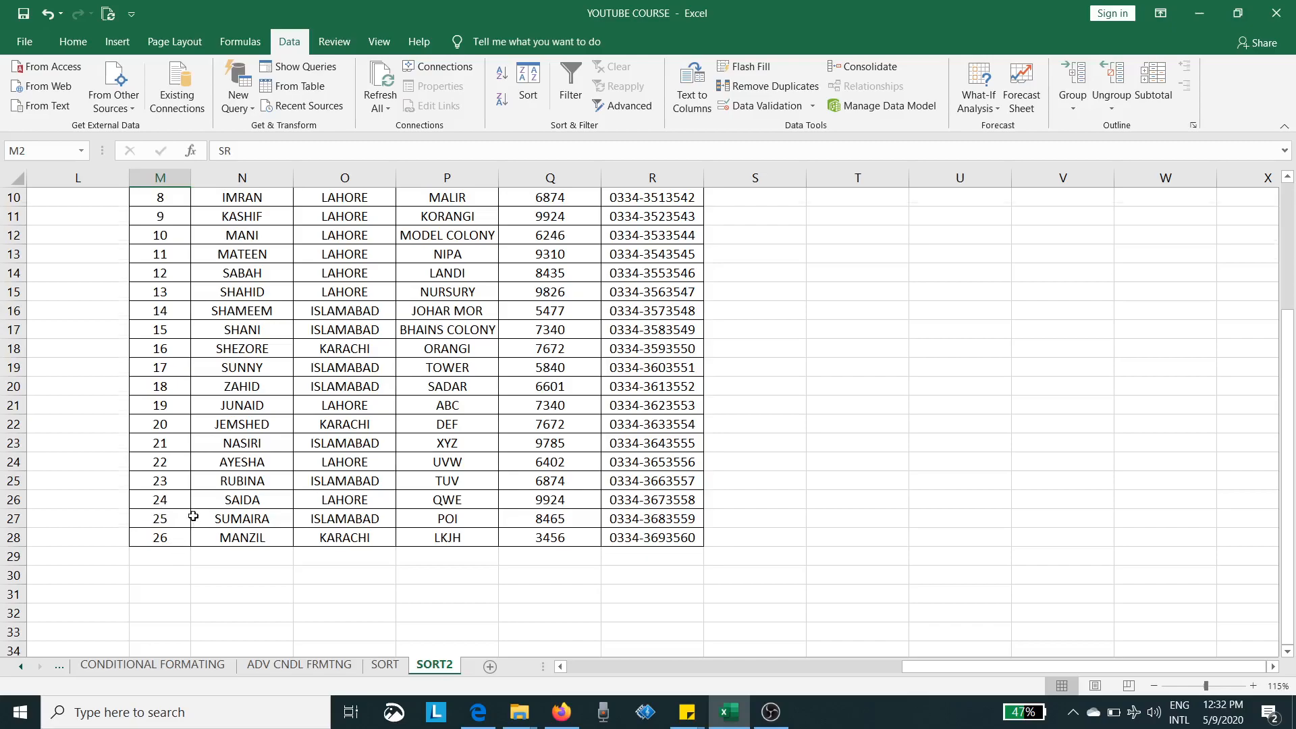
scroll(193, 516, "up", 3)
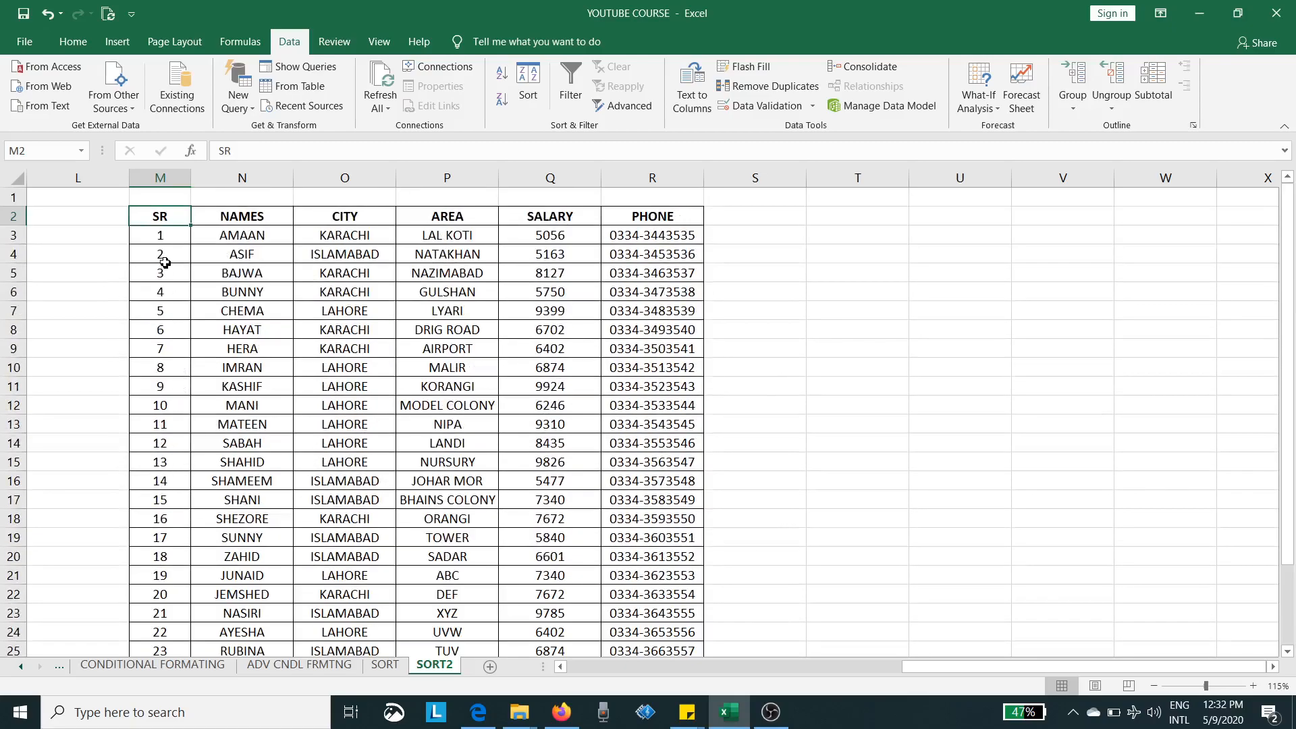
- Sort the second table, the one with the SR column, by CITY on Cell Values from A to Z
left_click(237, 258)
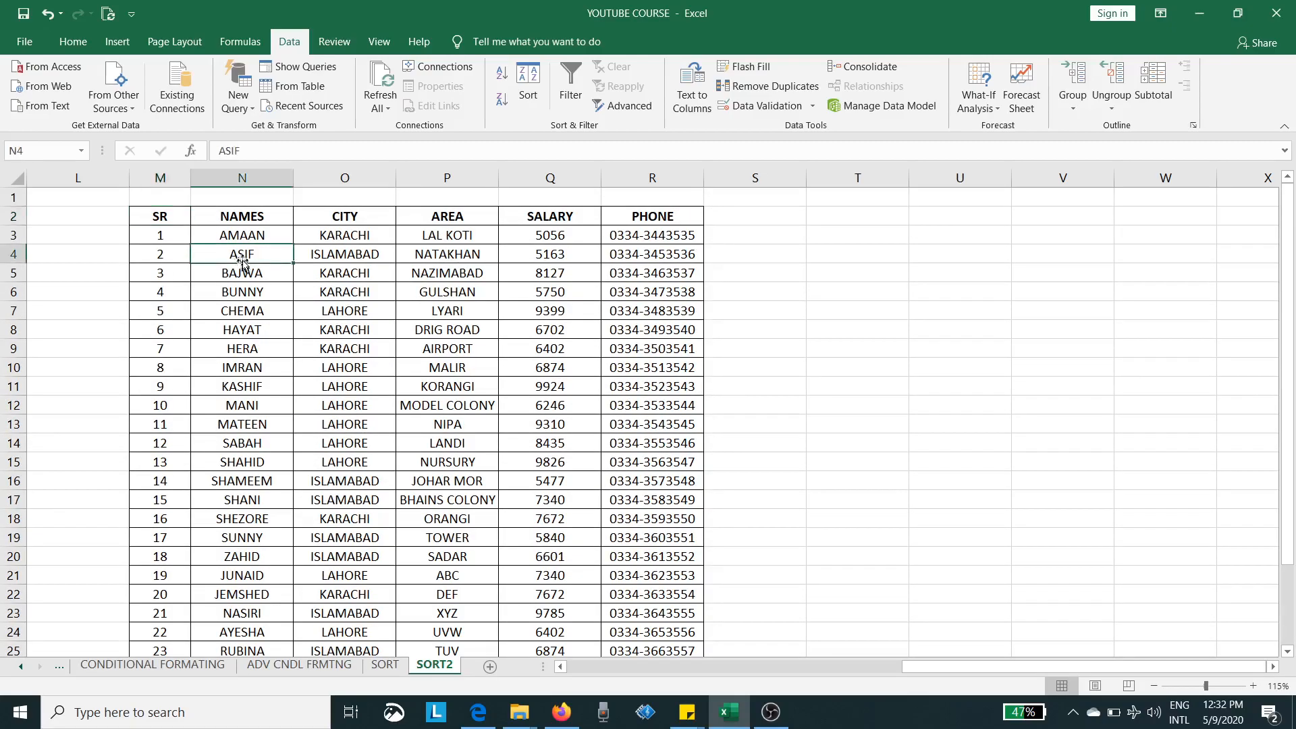
left_click(527, 91)
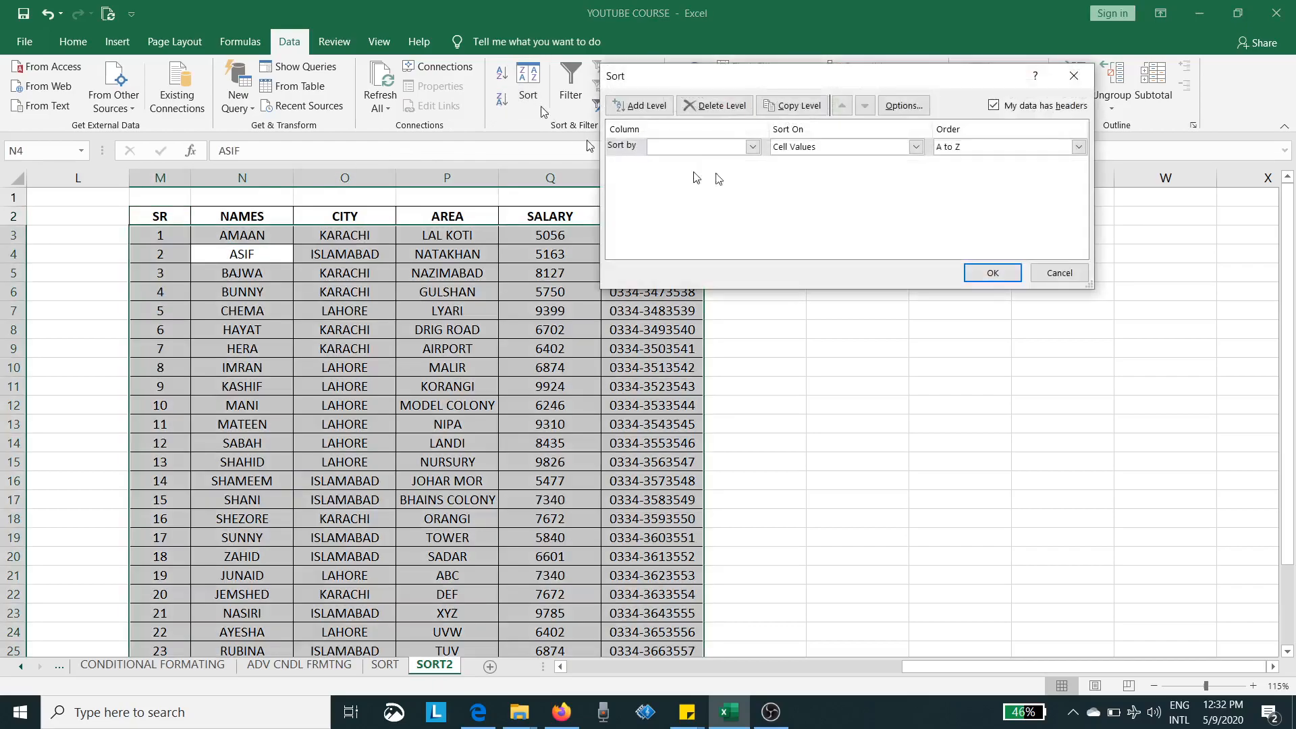
left_click(752, 150)
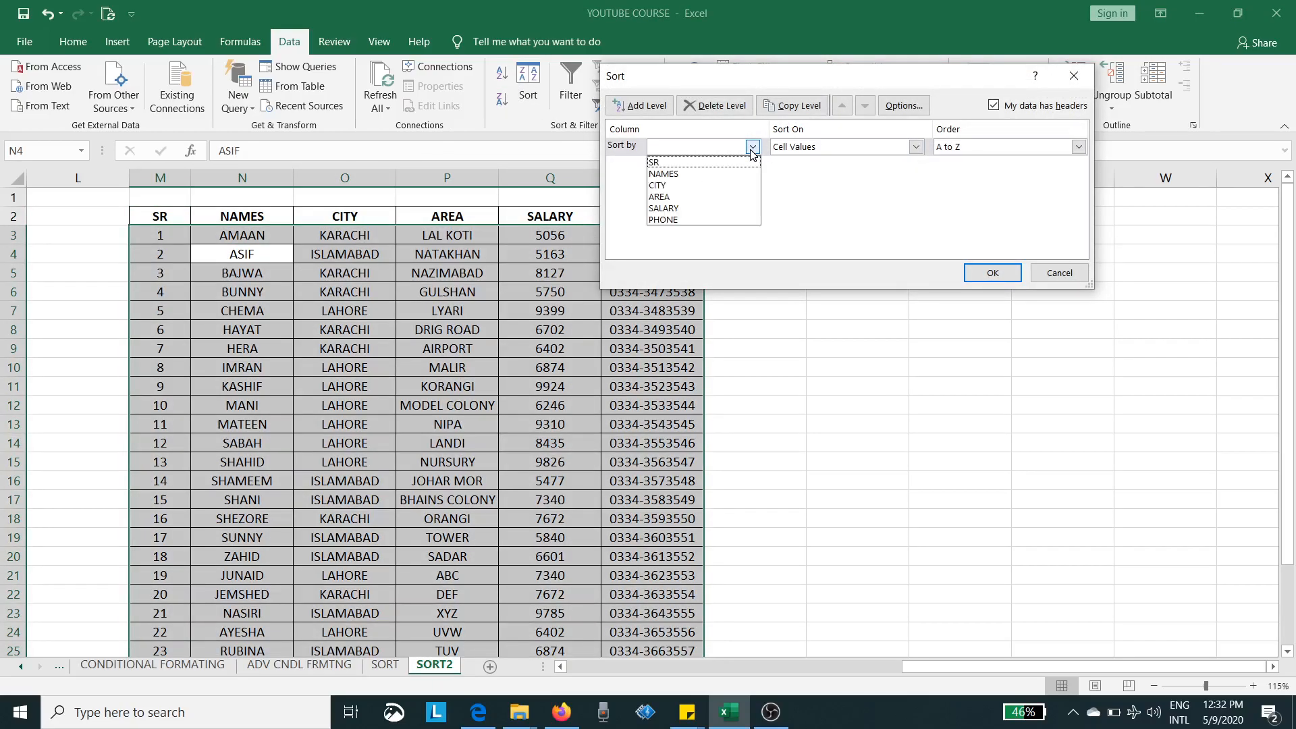
left_click(685, 185)
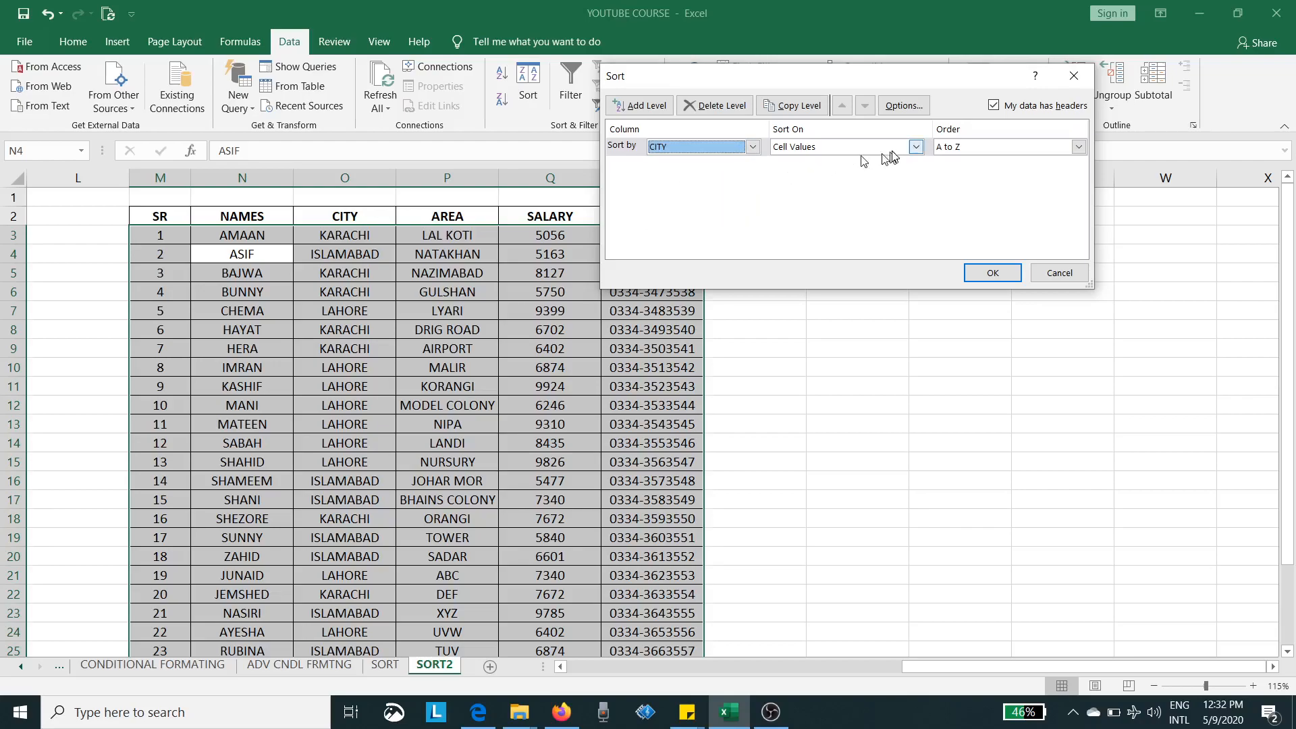
left_click(992, 273)
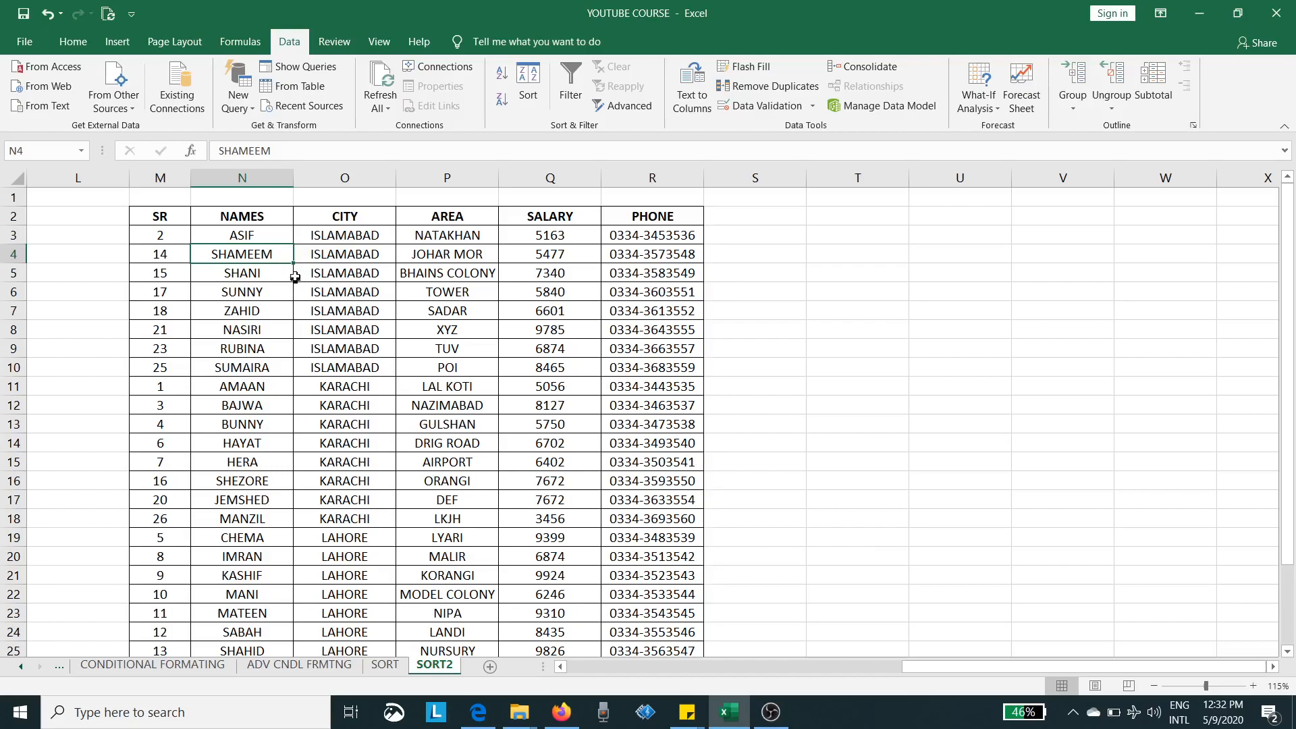
- Add NAMES, A to Z, as a second sort level below CITY and apply it to the SR table
left_click(527, 88)
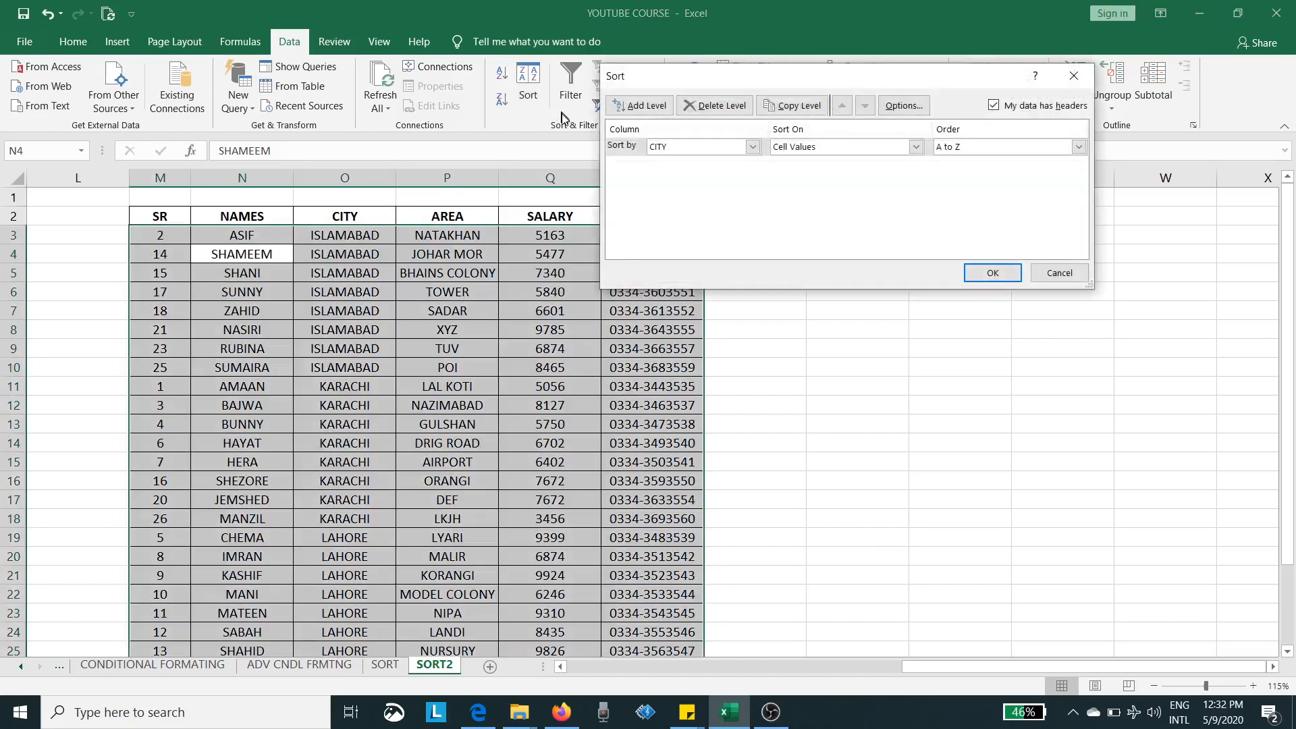
left_click(1057, 271)
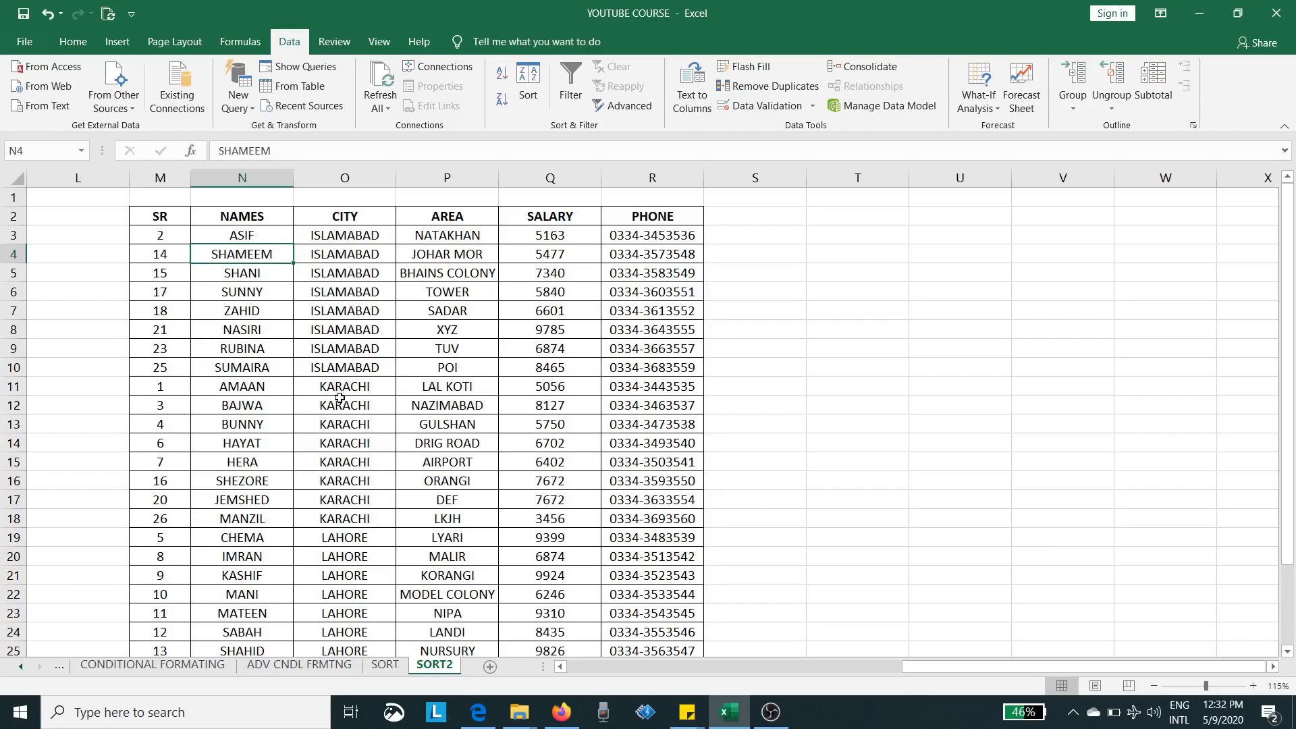
left_click(528, 100)
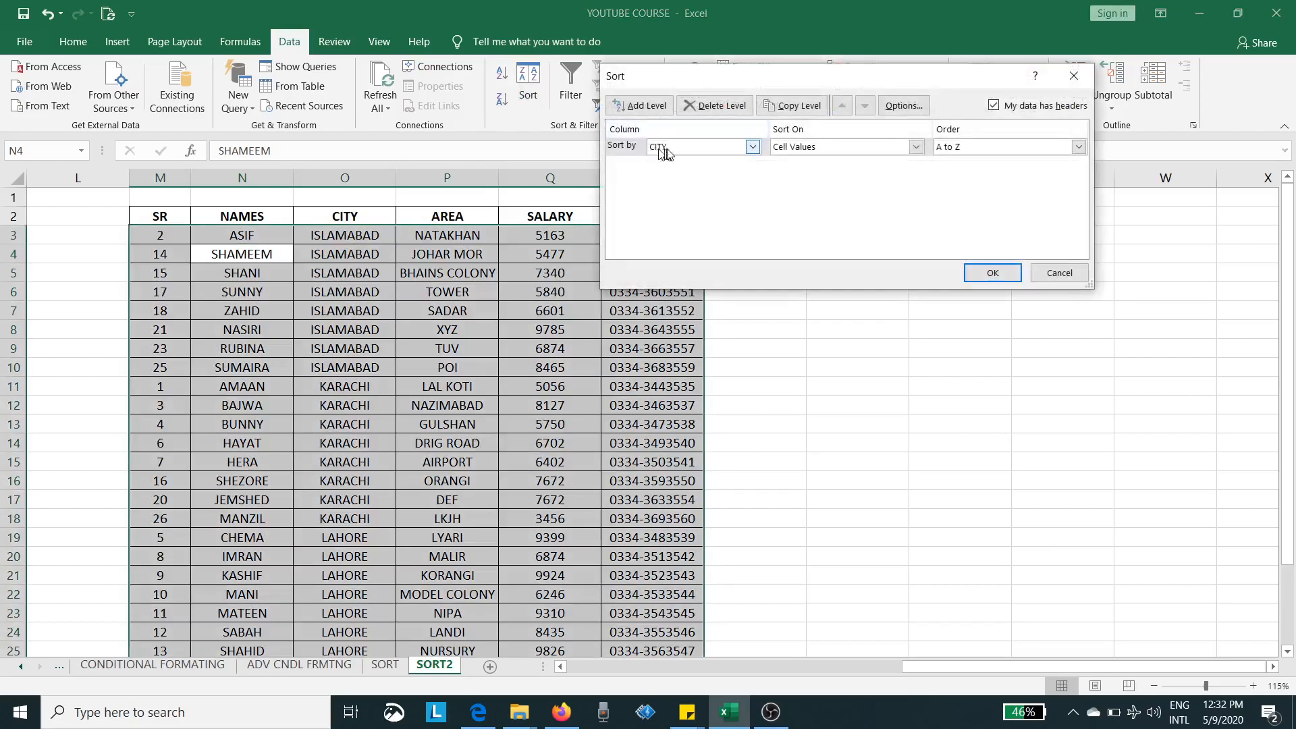
left_click(646, 115)
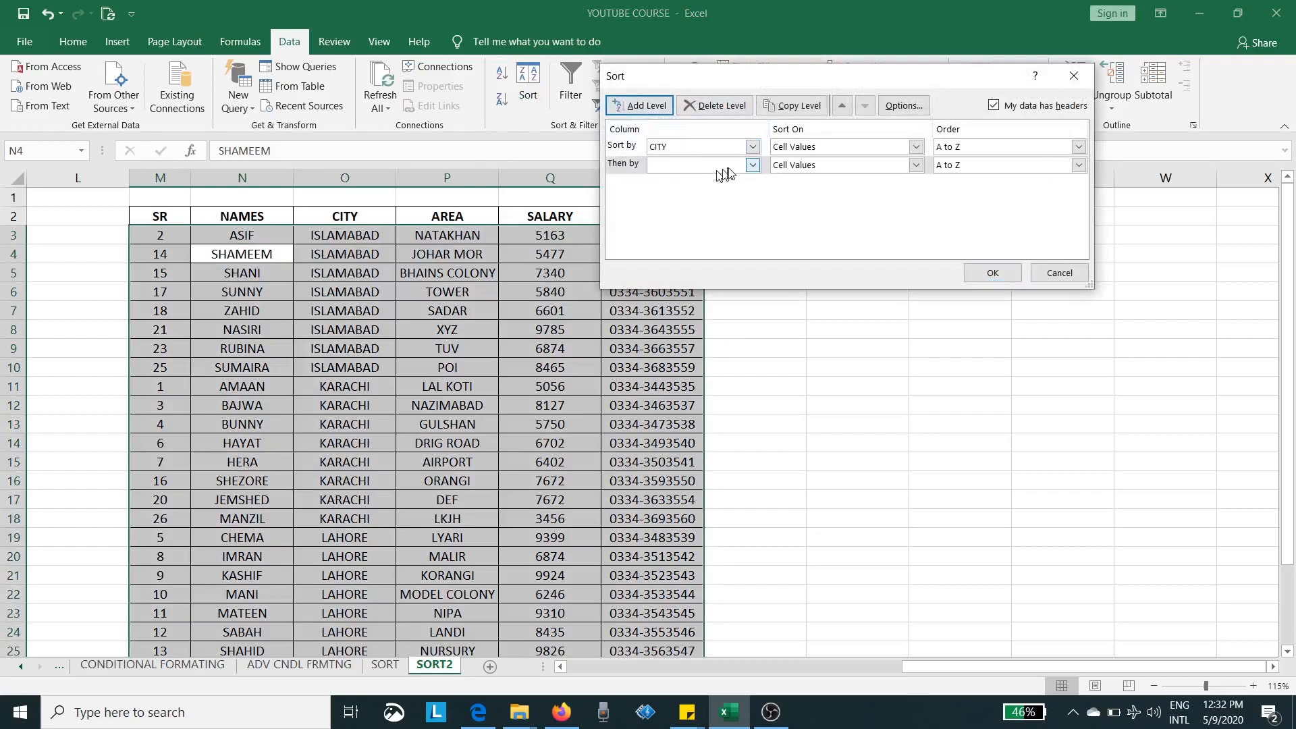
left_click(751, 165)
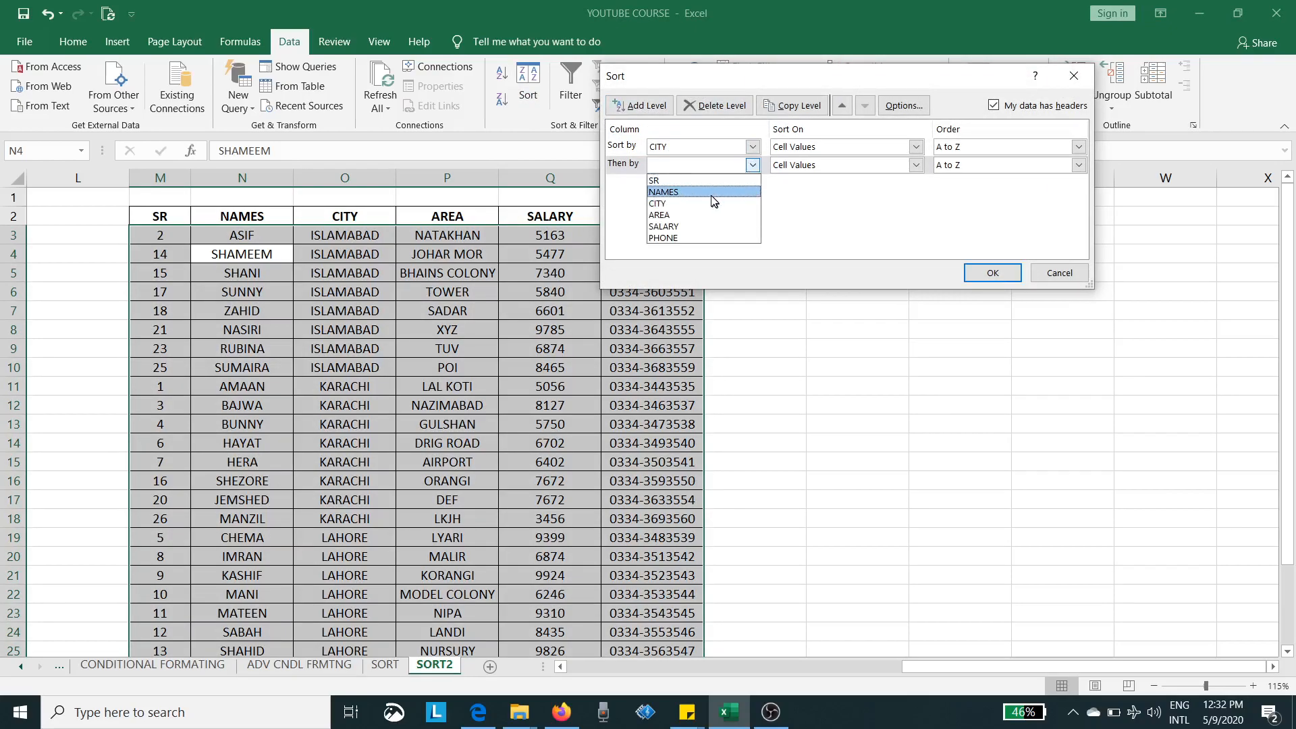
left_click(710, 192)
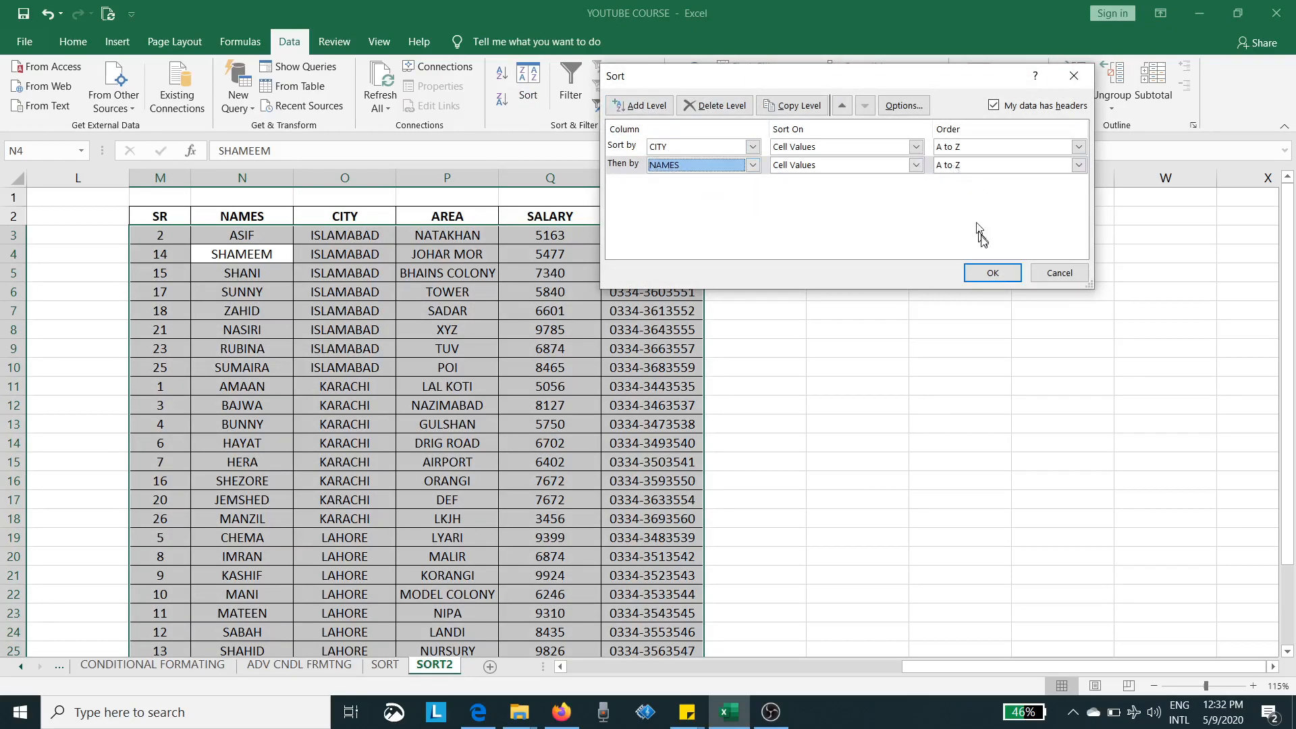
left_click(994, 273)
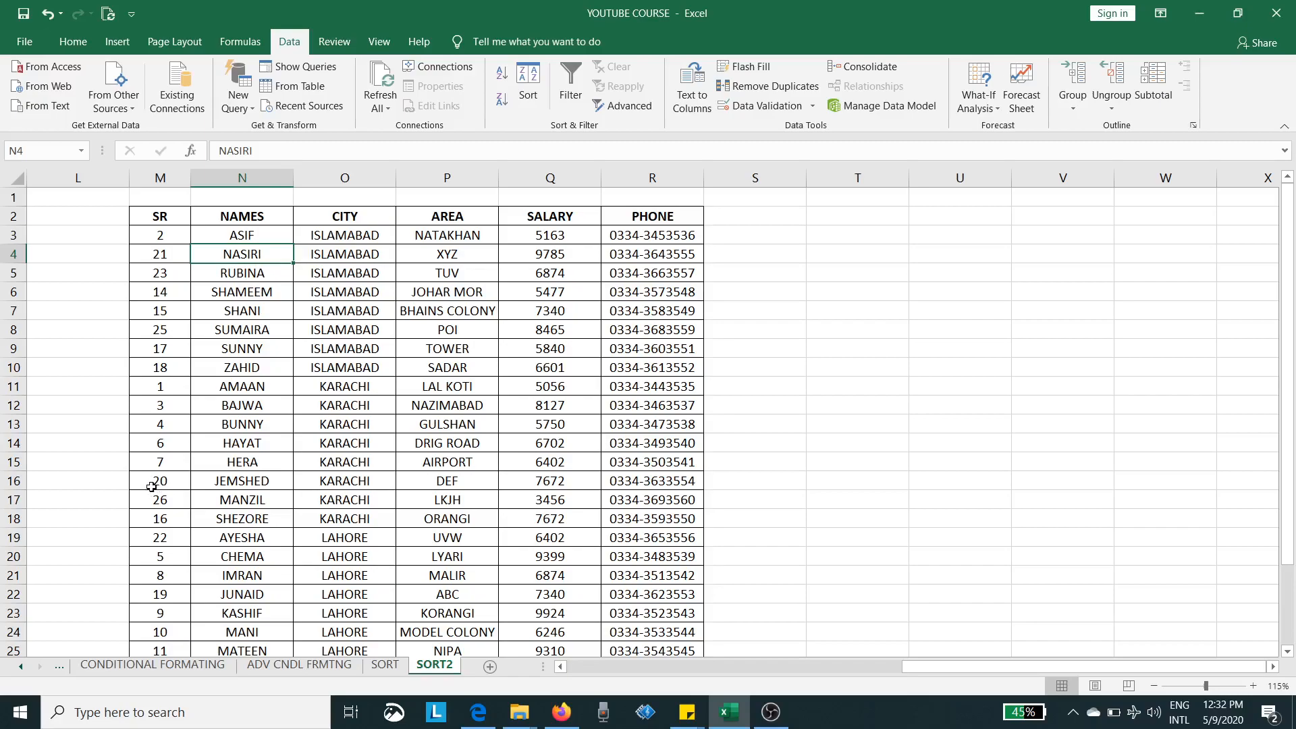
- Replace the CITY and NAMES sort levels with SR, Smallest to Largest, apply the sort and check the restored row order
left_click(171, 249)
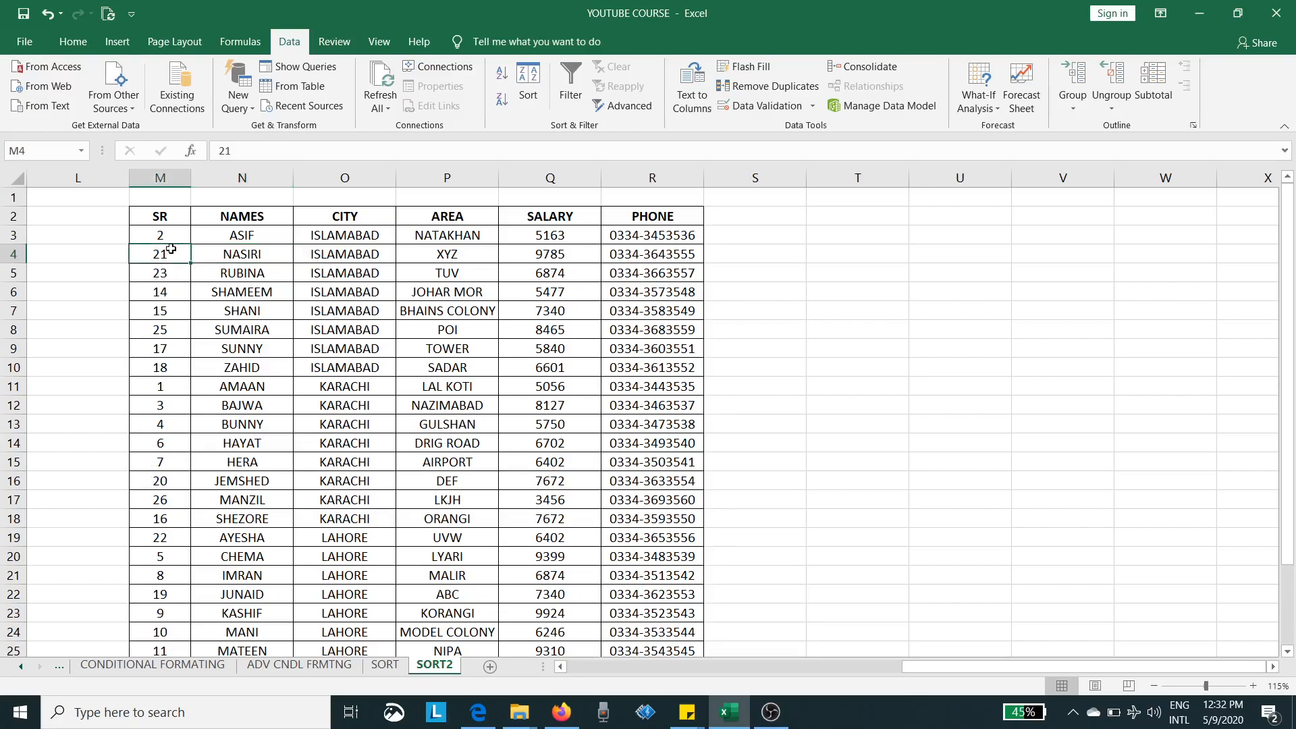
left_click(528, 86)
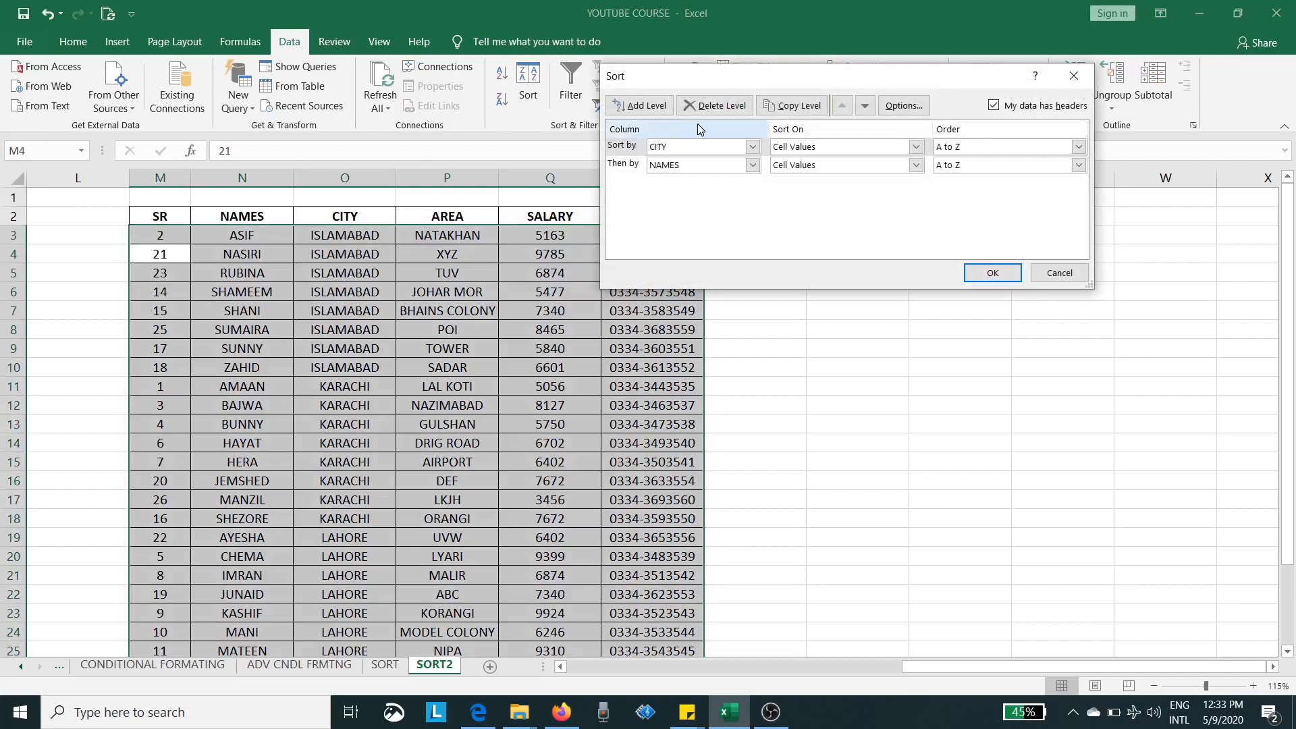
left_click(700, 105)
left_click(702, 106)
left_click(644, 106)
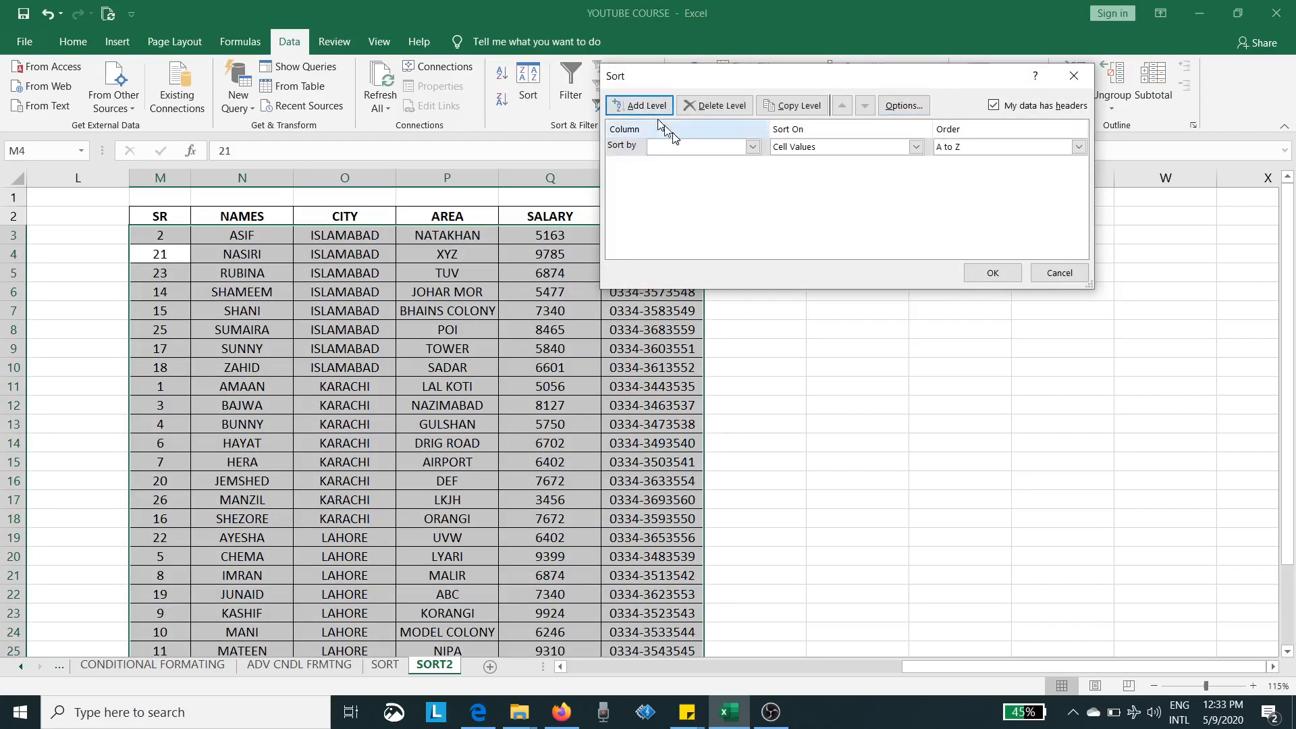
left_click(752, 146)
left_click(665, 160)
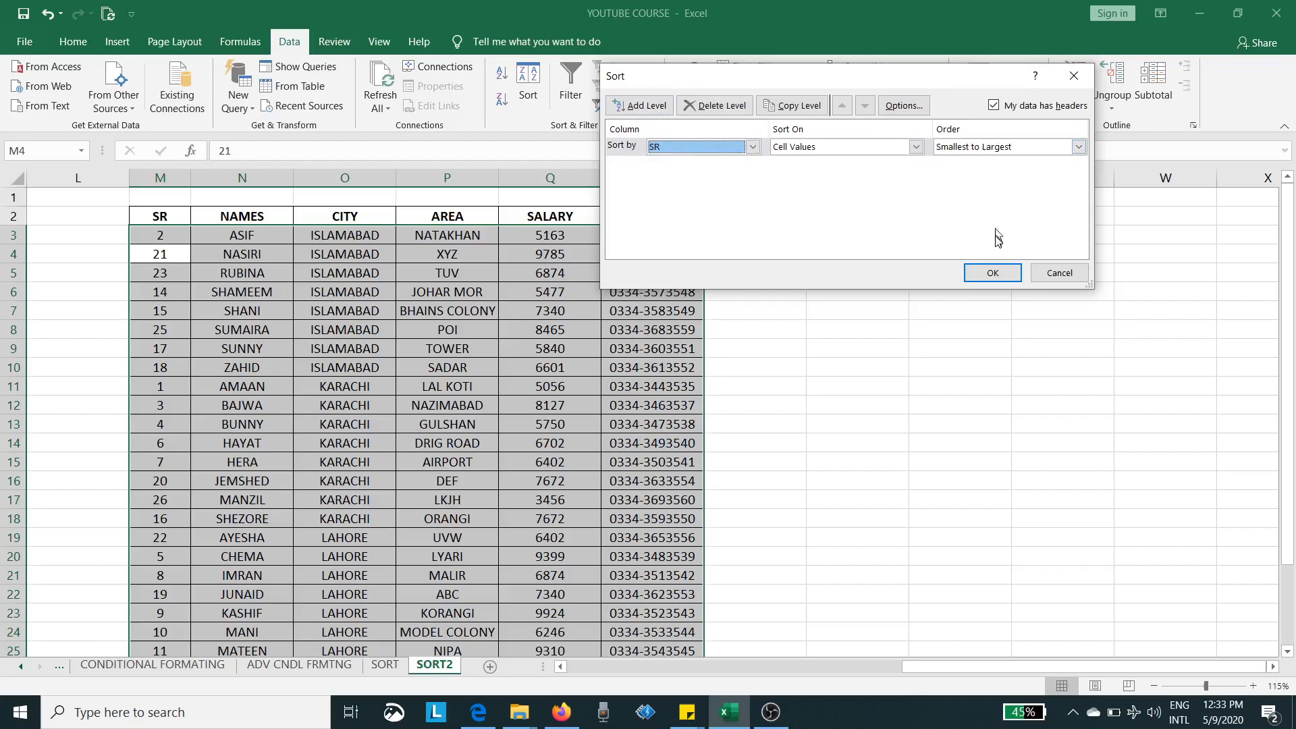
left_click(992, 273)
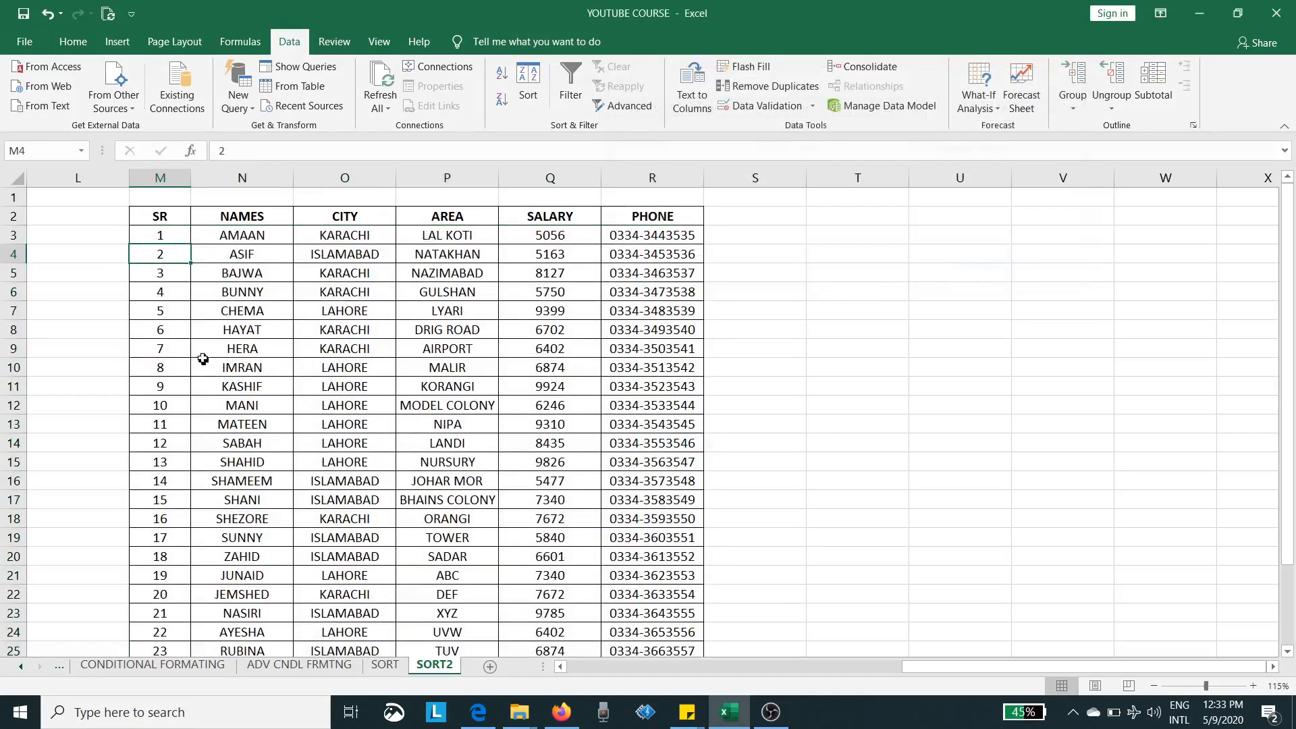
scroll(206, 361, "down", 2)
scroll(262, 444, "up", 2)
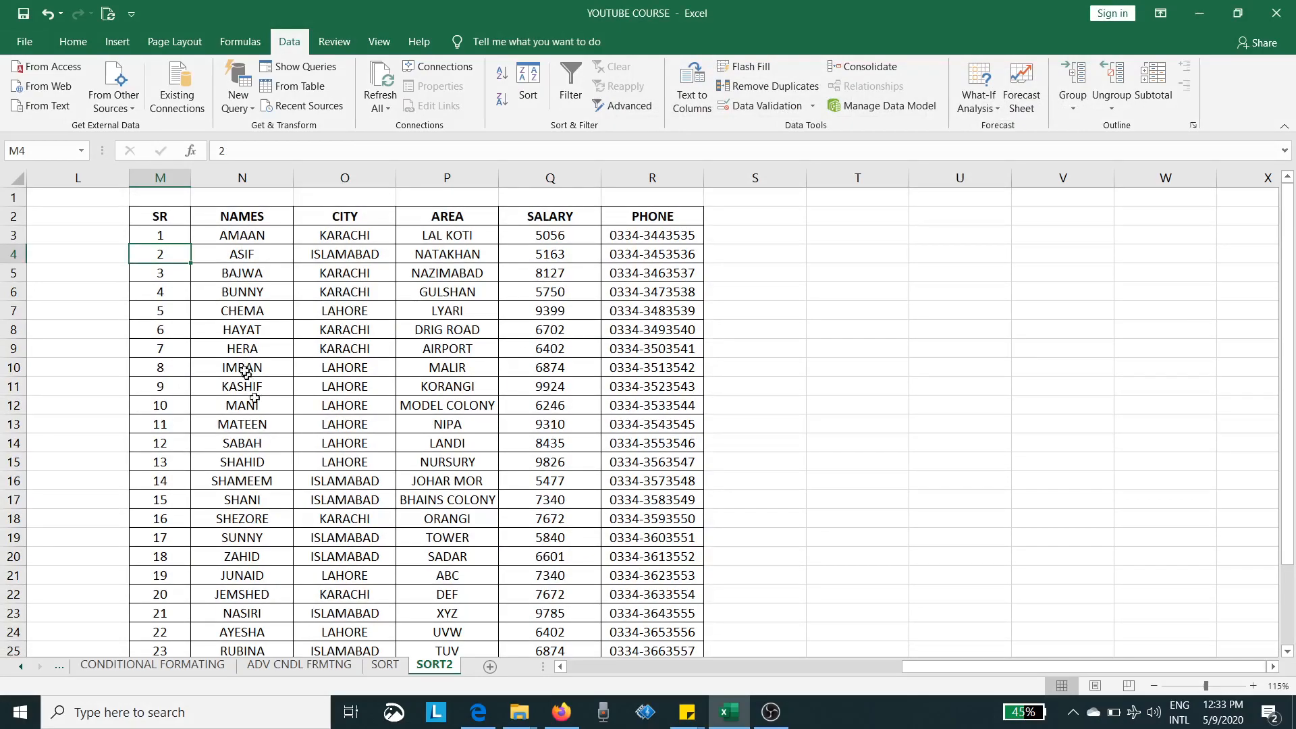